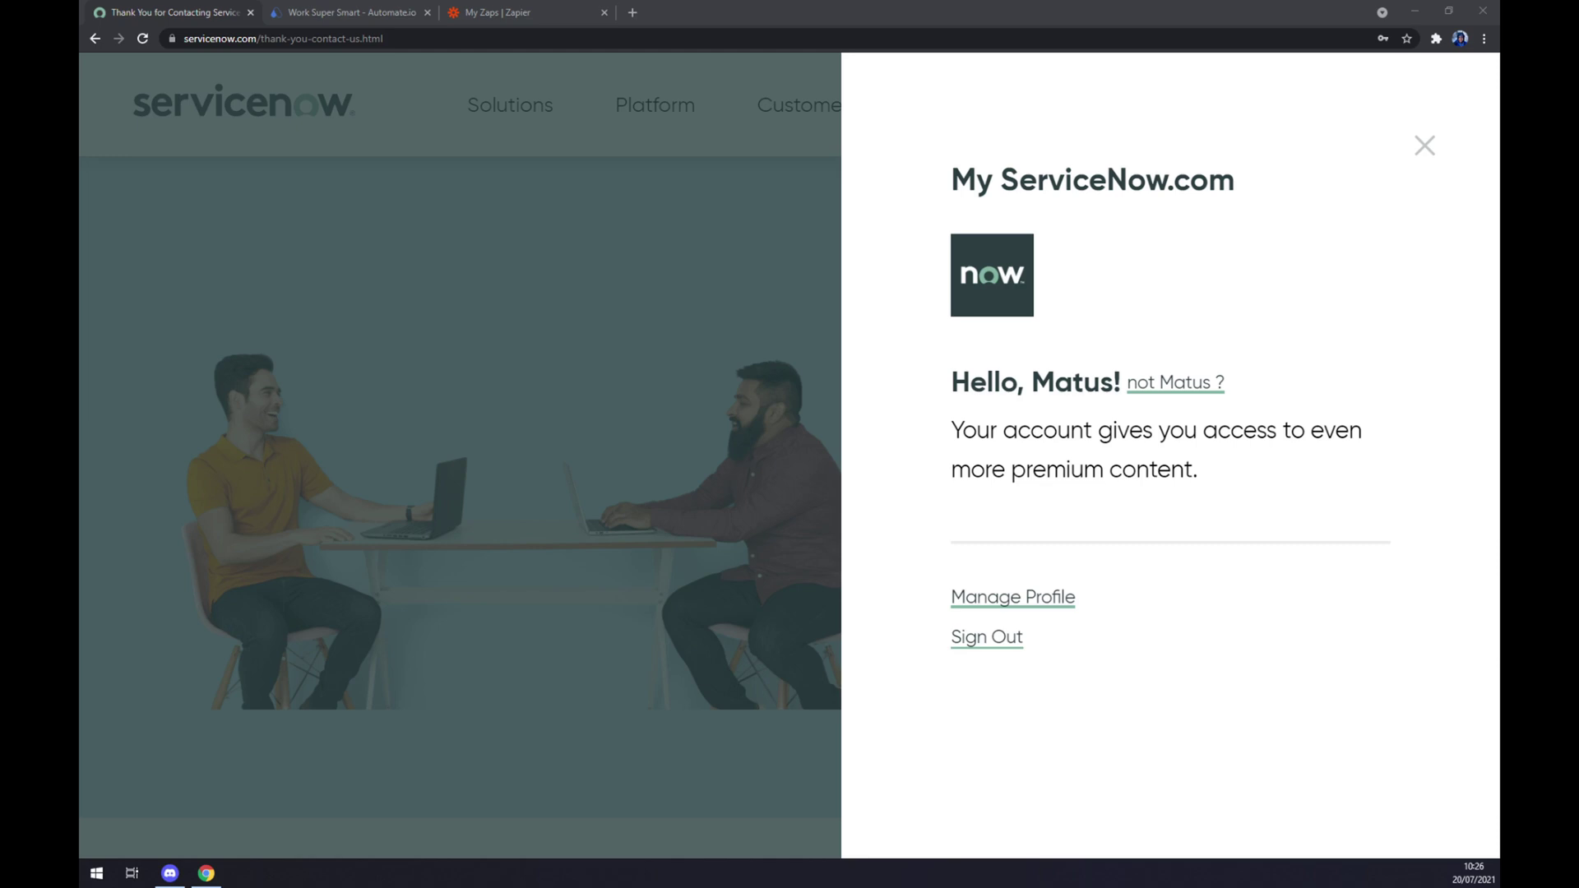
- Switch from the ServiceNow account page to the Automate.io homepage tab
click(346, 11)
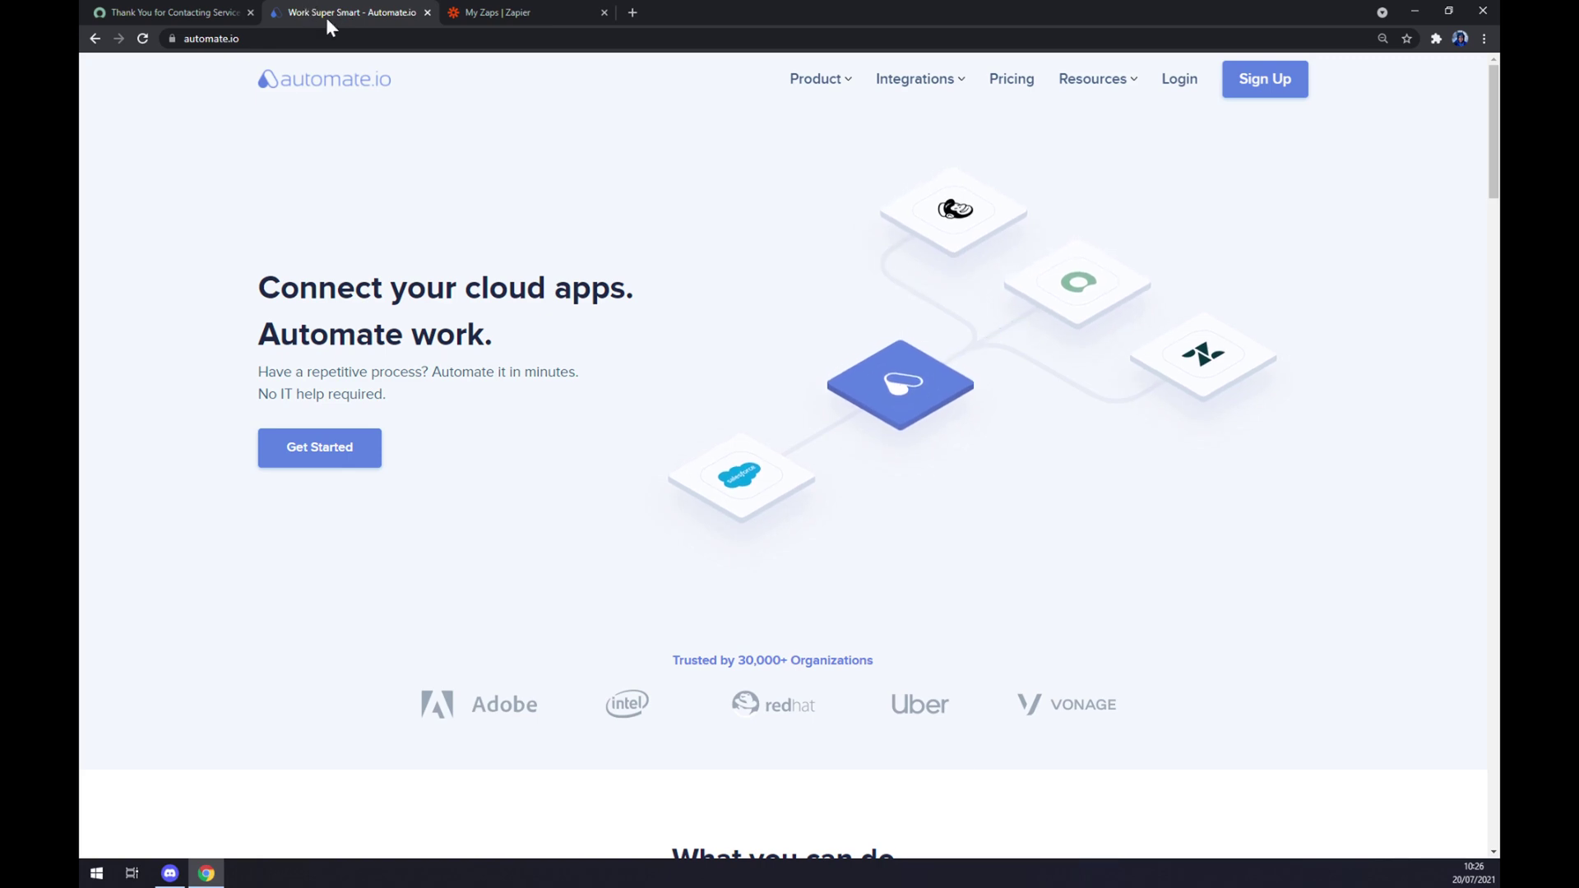
- Show the Integrations menu listing popular apps like Gmail, Slack and Salesforce
mouse_move(944, 119)
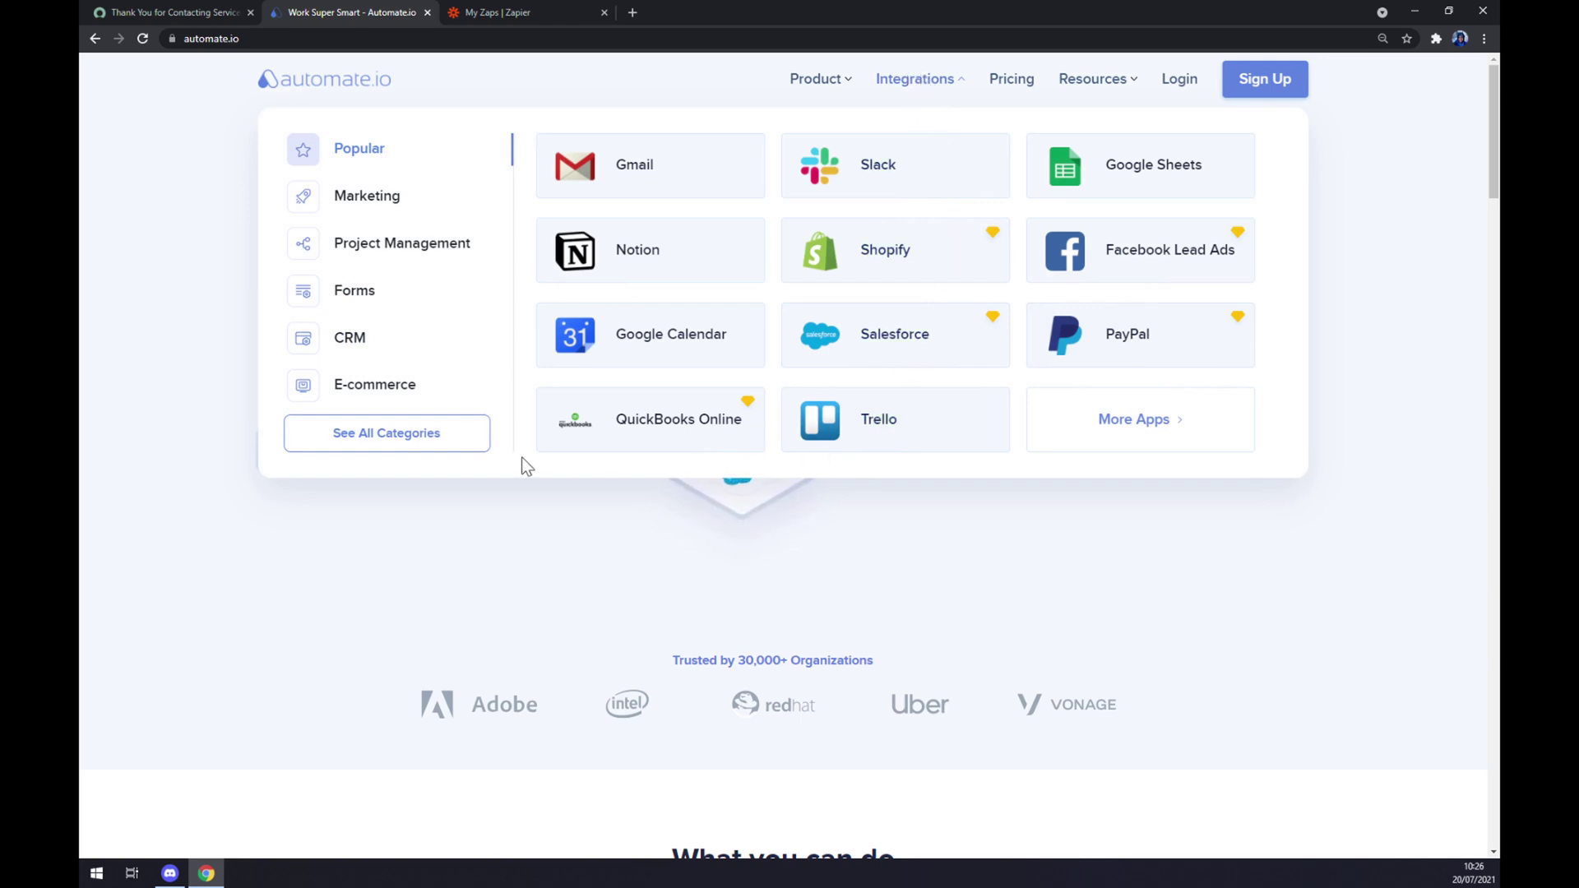
- From All Categories, search the apps for 'servicenow' and open the ServiceNow integrations page
click(398, 451)
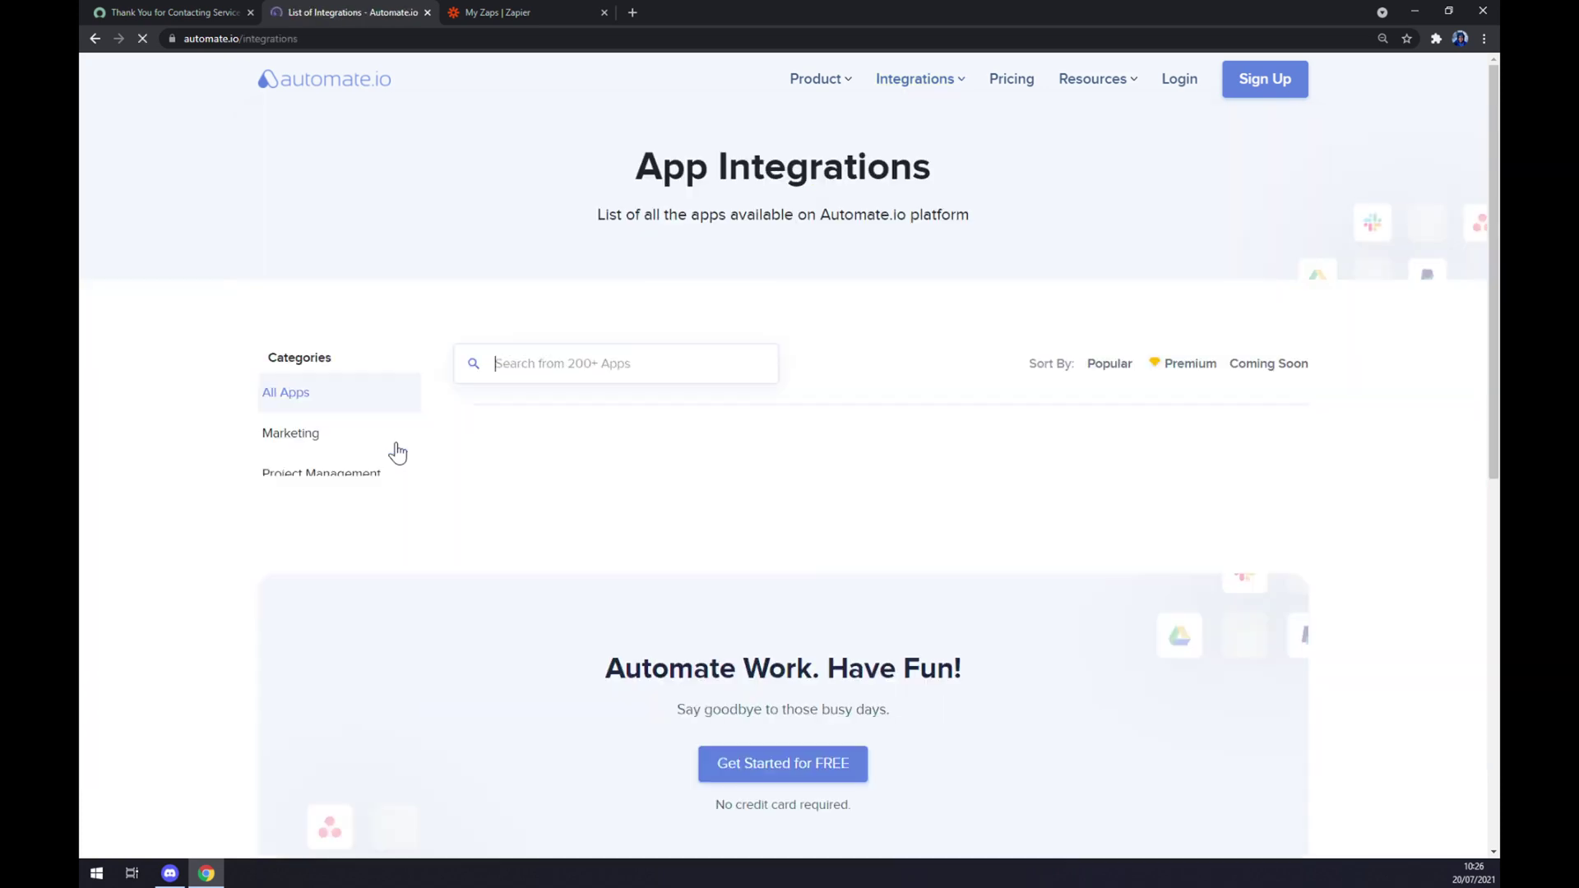
drag(636, 167, 957, 216)
click(690, 360)
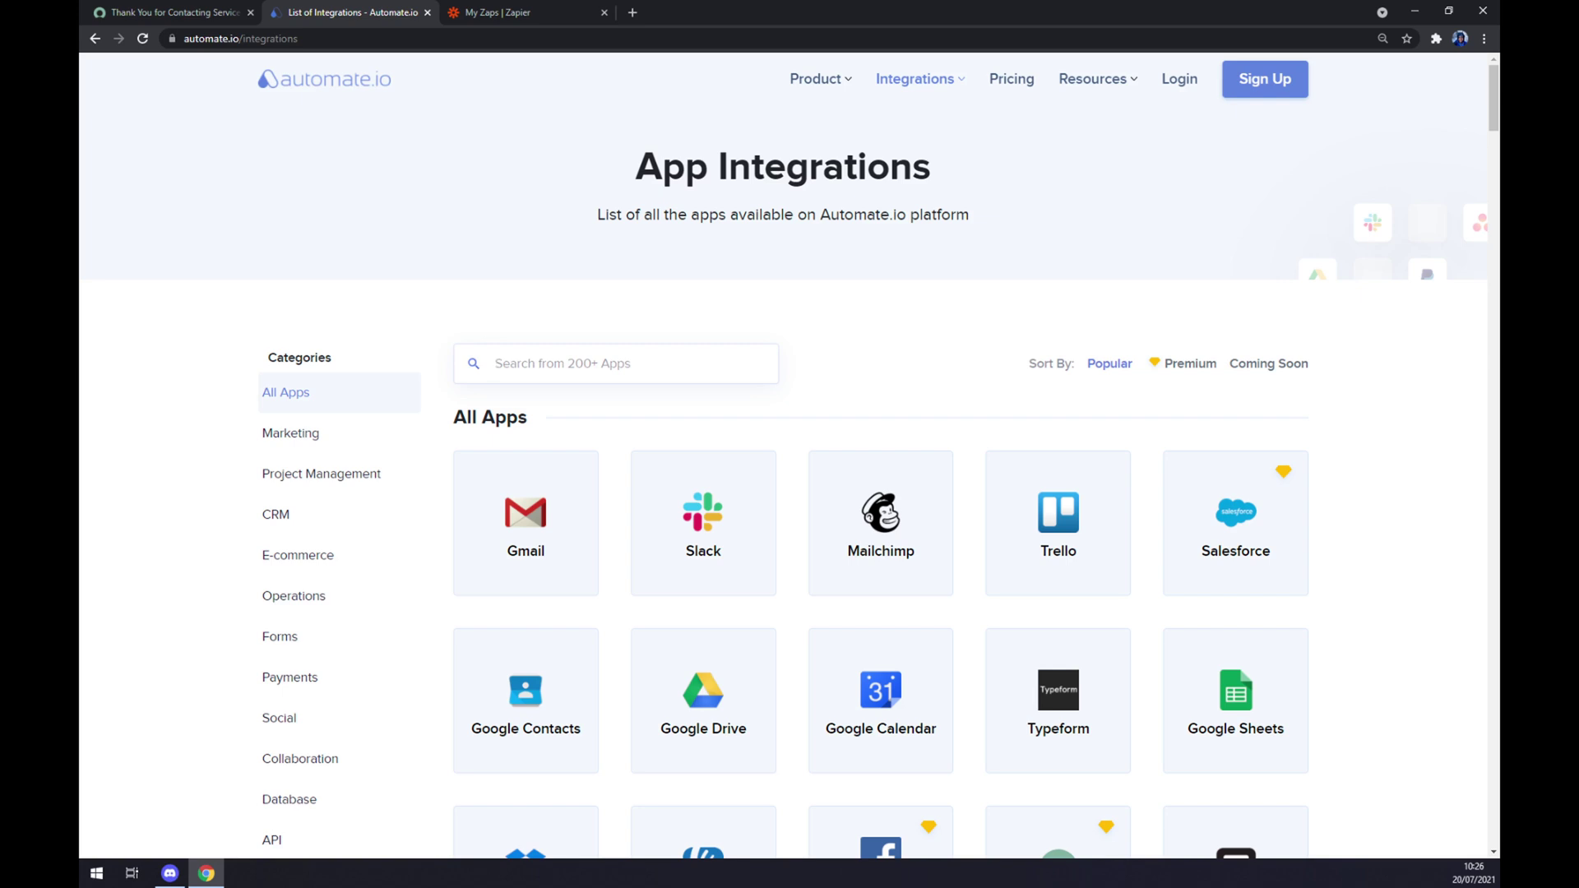
text(servicenow)
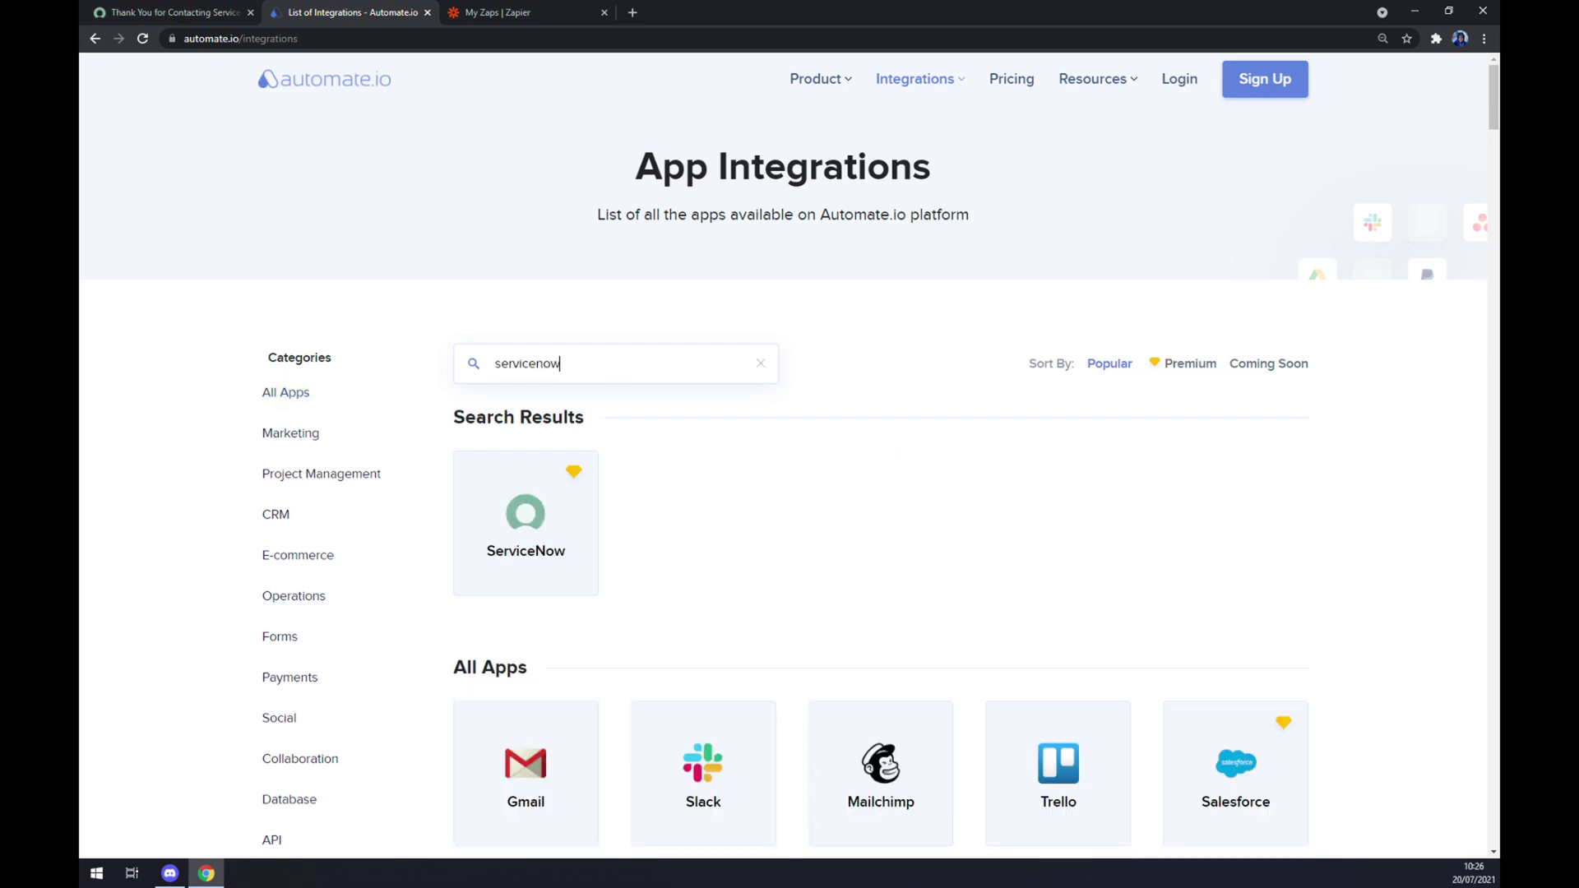
click(566, 500)
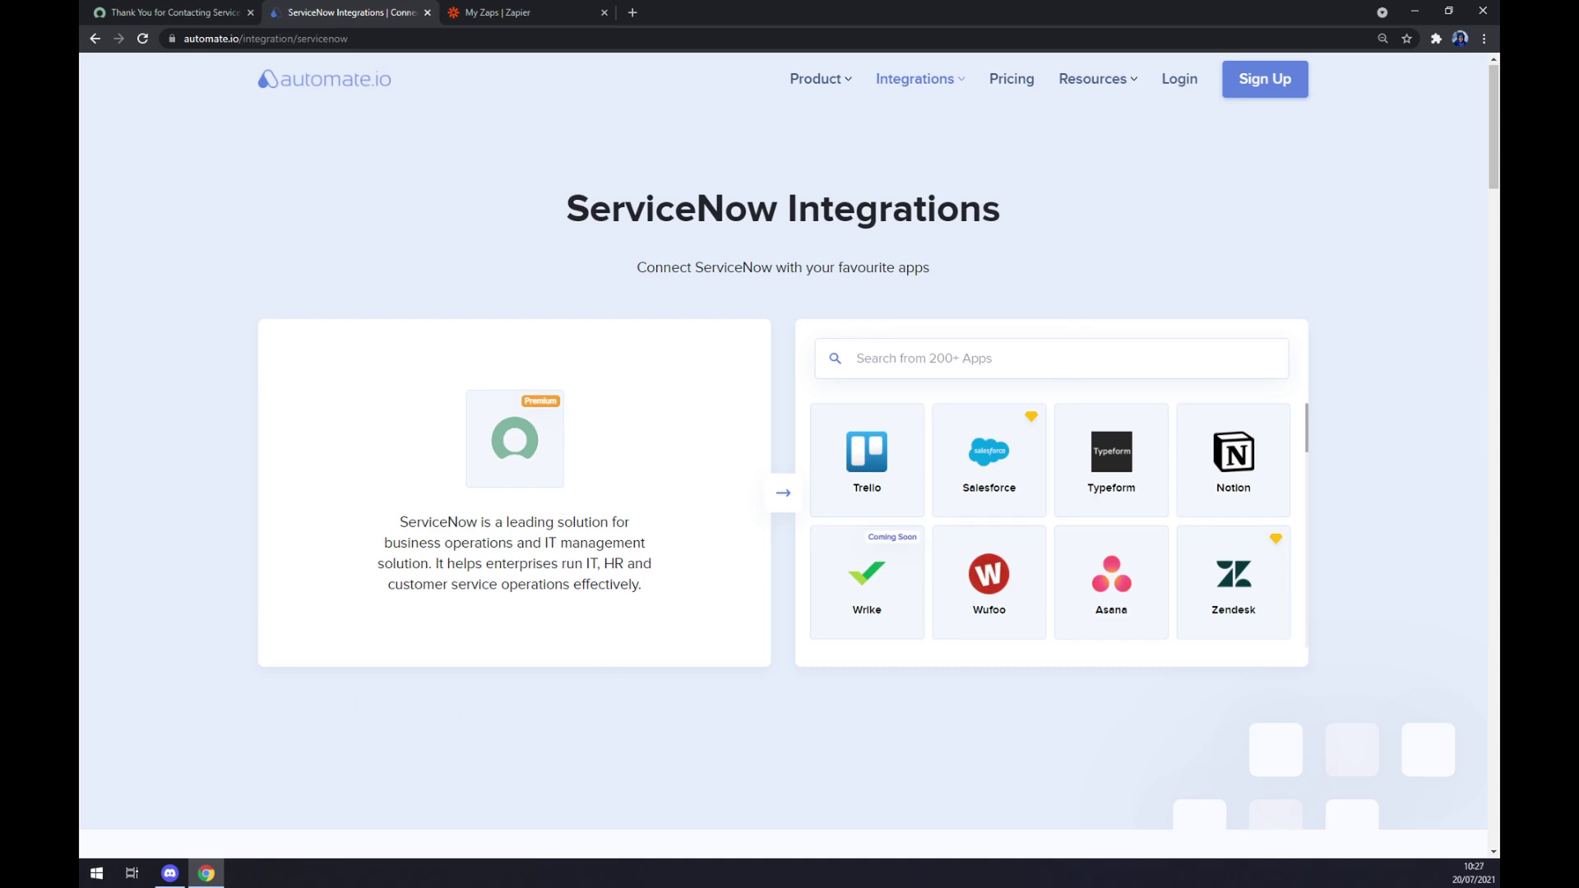
- Search paired apps for 'teams' and open the Microsoft Teams and ServiceNow integration
click(856, 357)
text(teams)
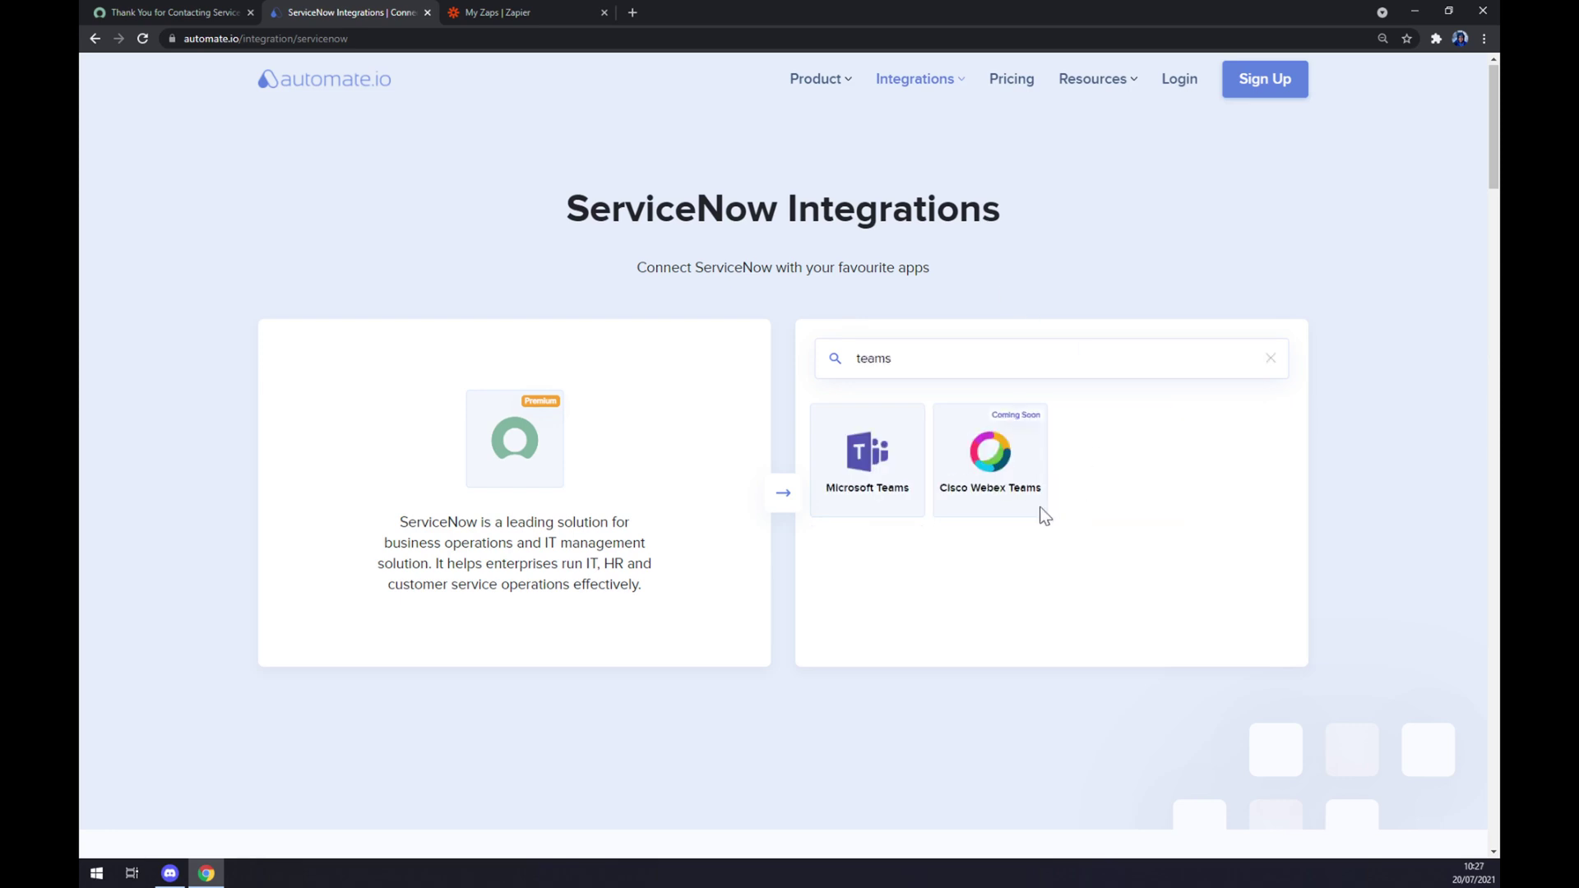
click(888, 473)
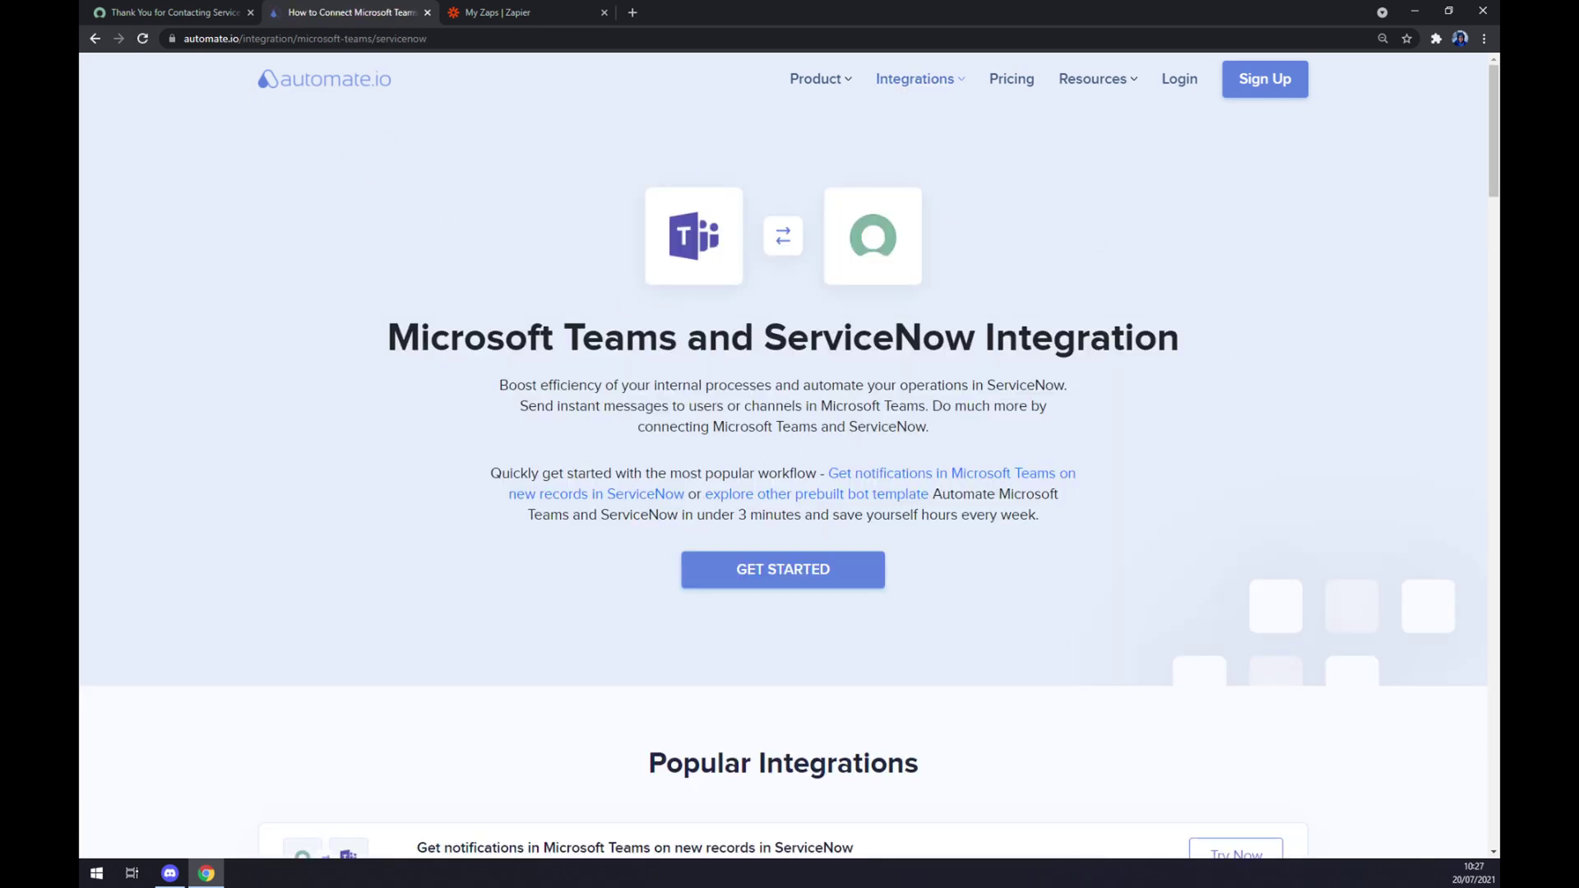
- Scroll down past Popular Integrations to the Create your own Integration section
scroll(481, 319, down, 5)
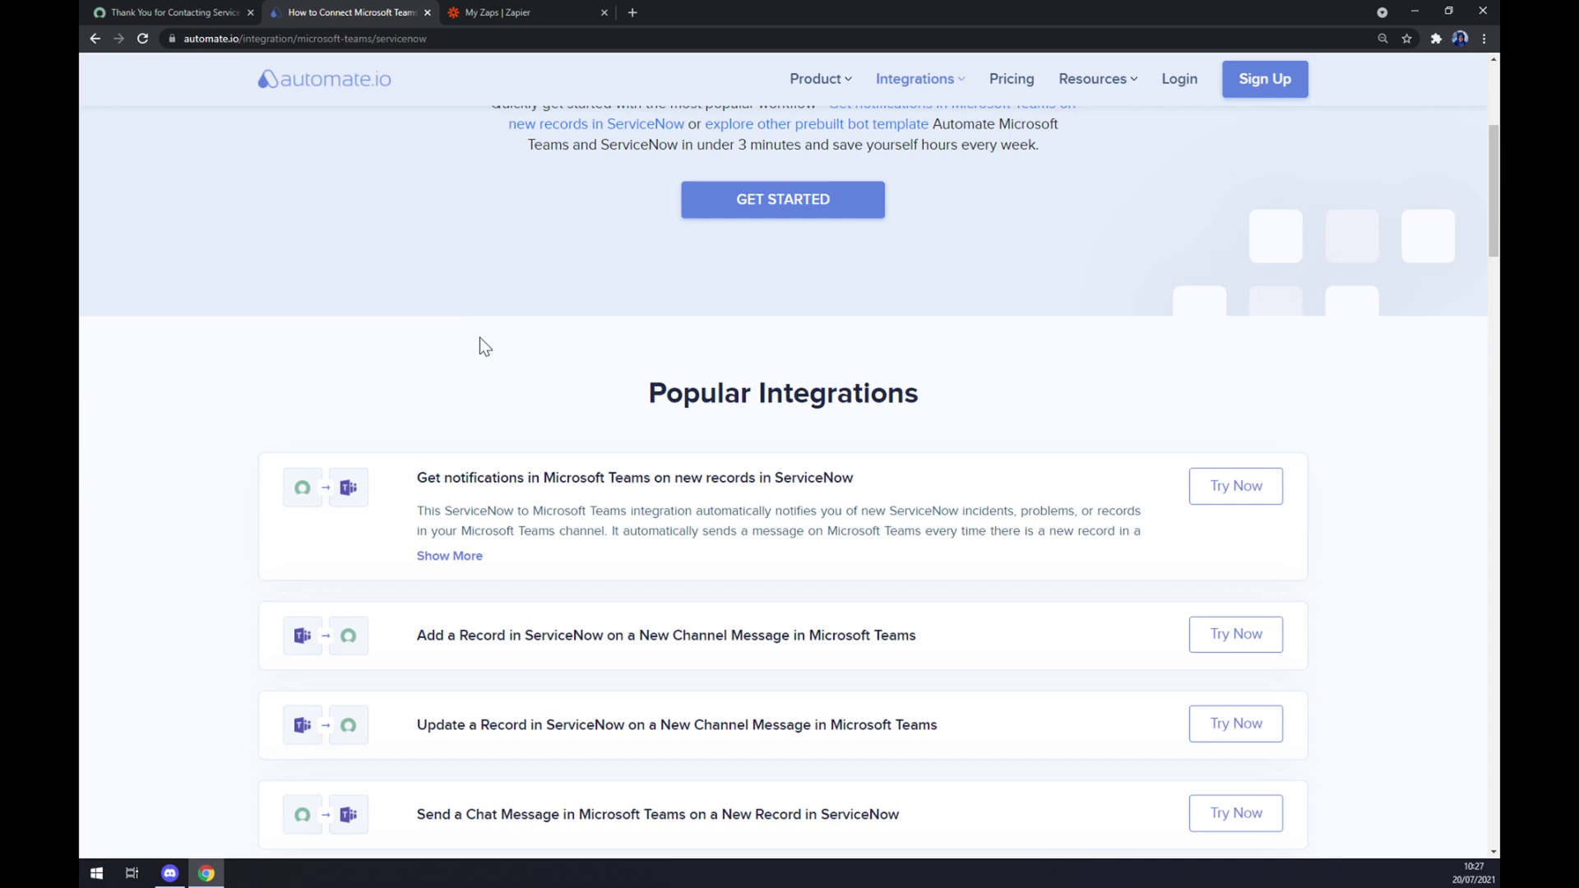
scroll(480, 337, down, 1)
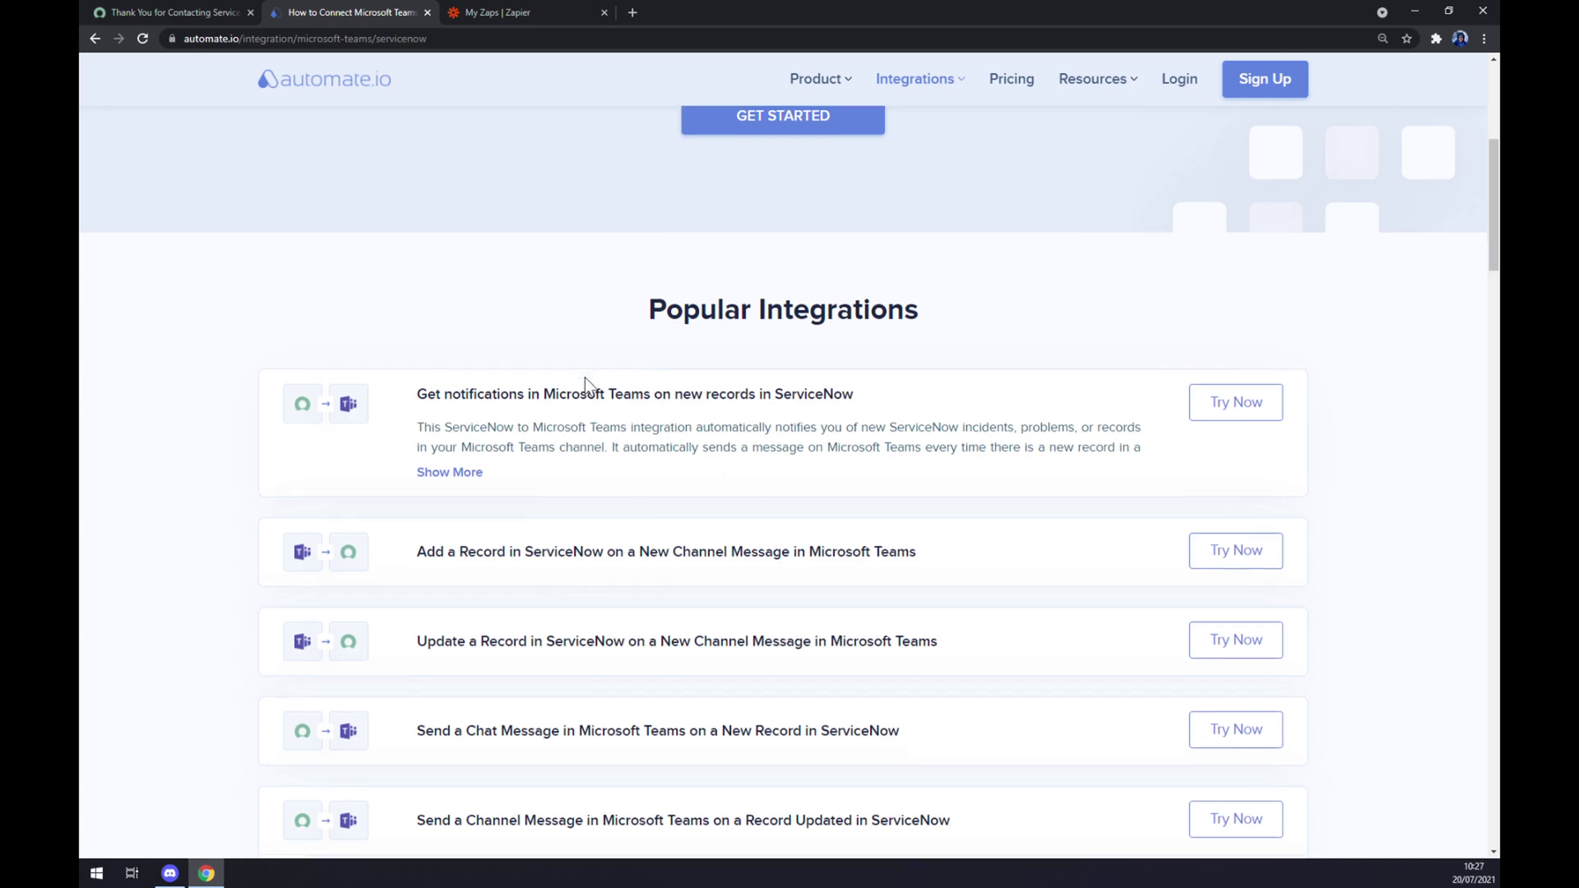
scroll(589, 385, down, 8)
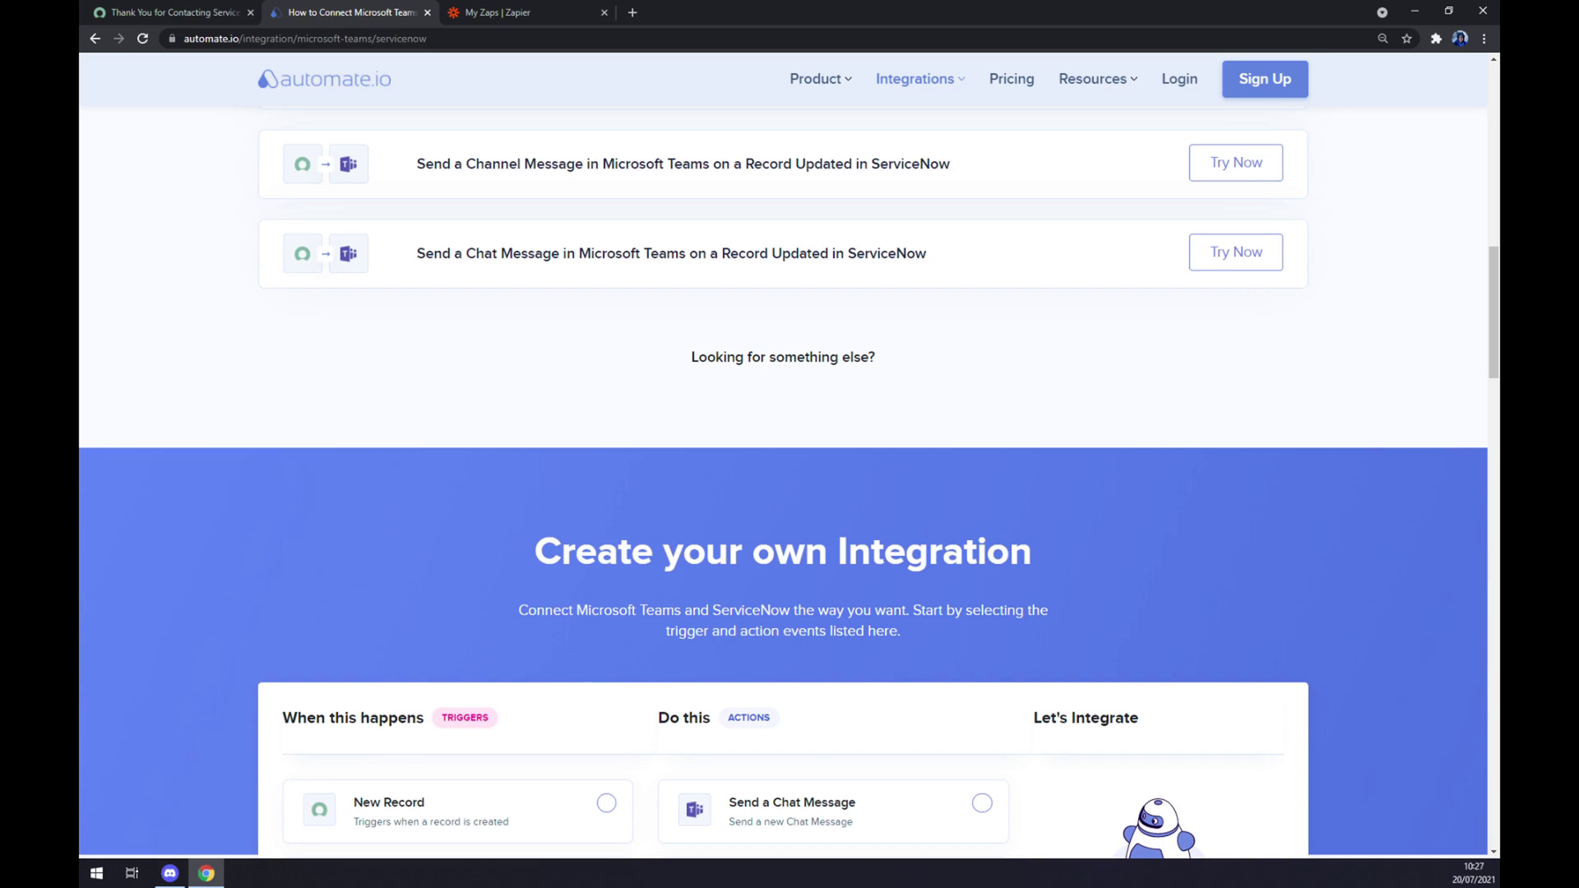
scroll(584, 380, down, 1)
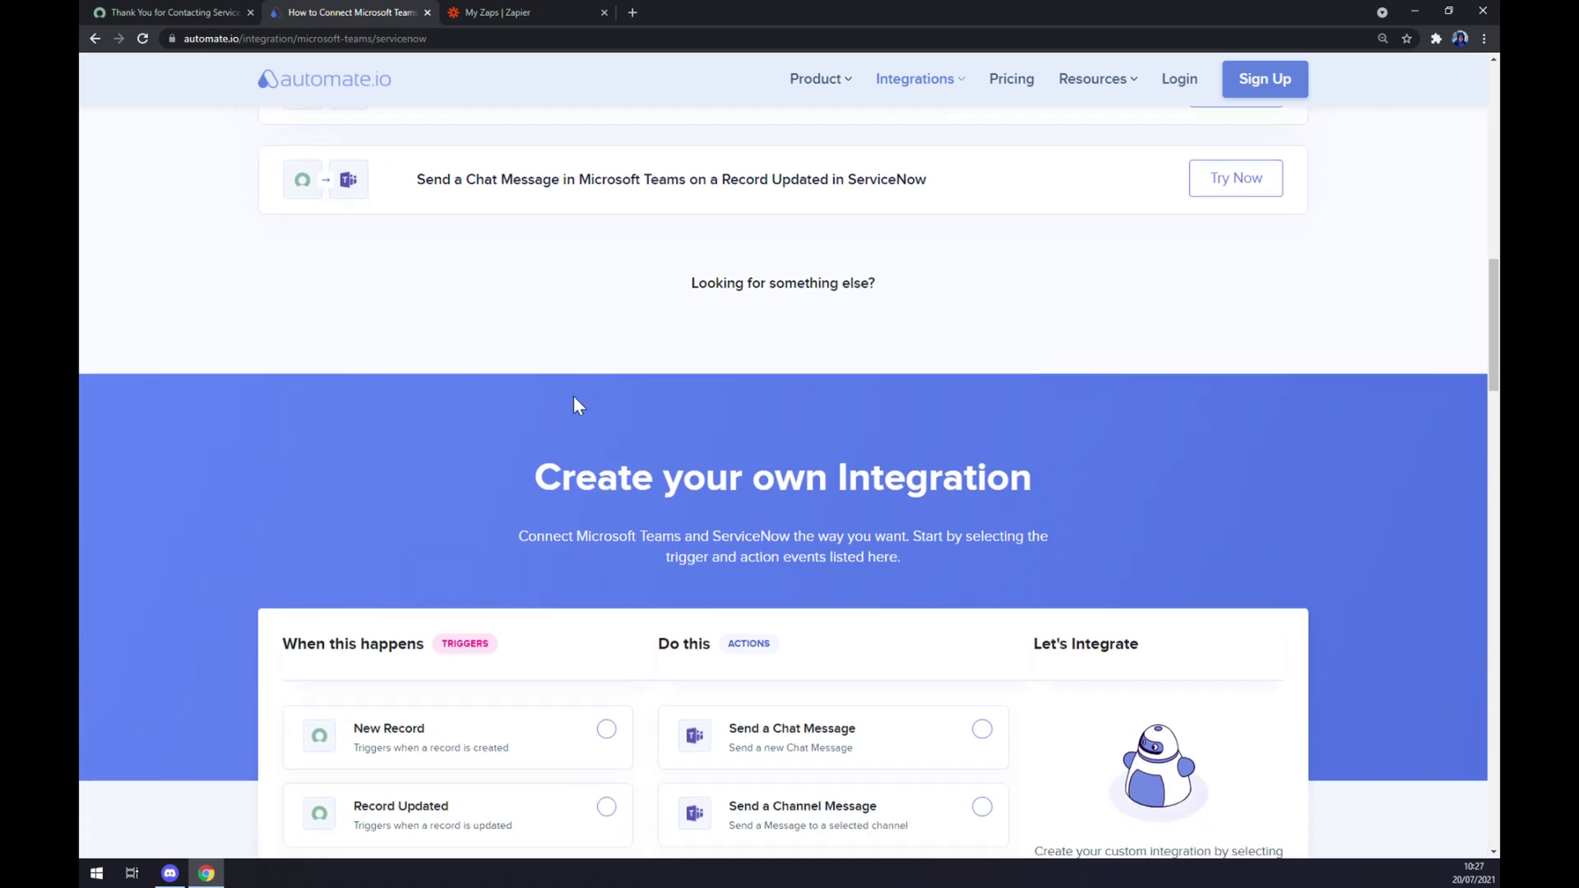
scroll(529, 458, down, 4)
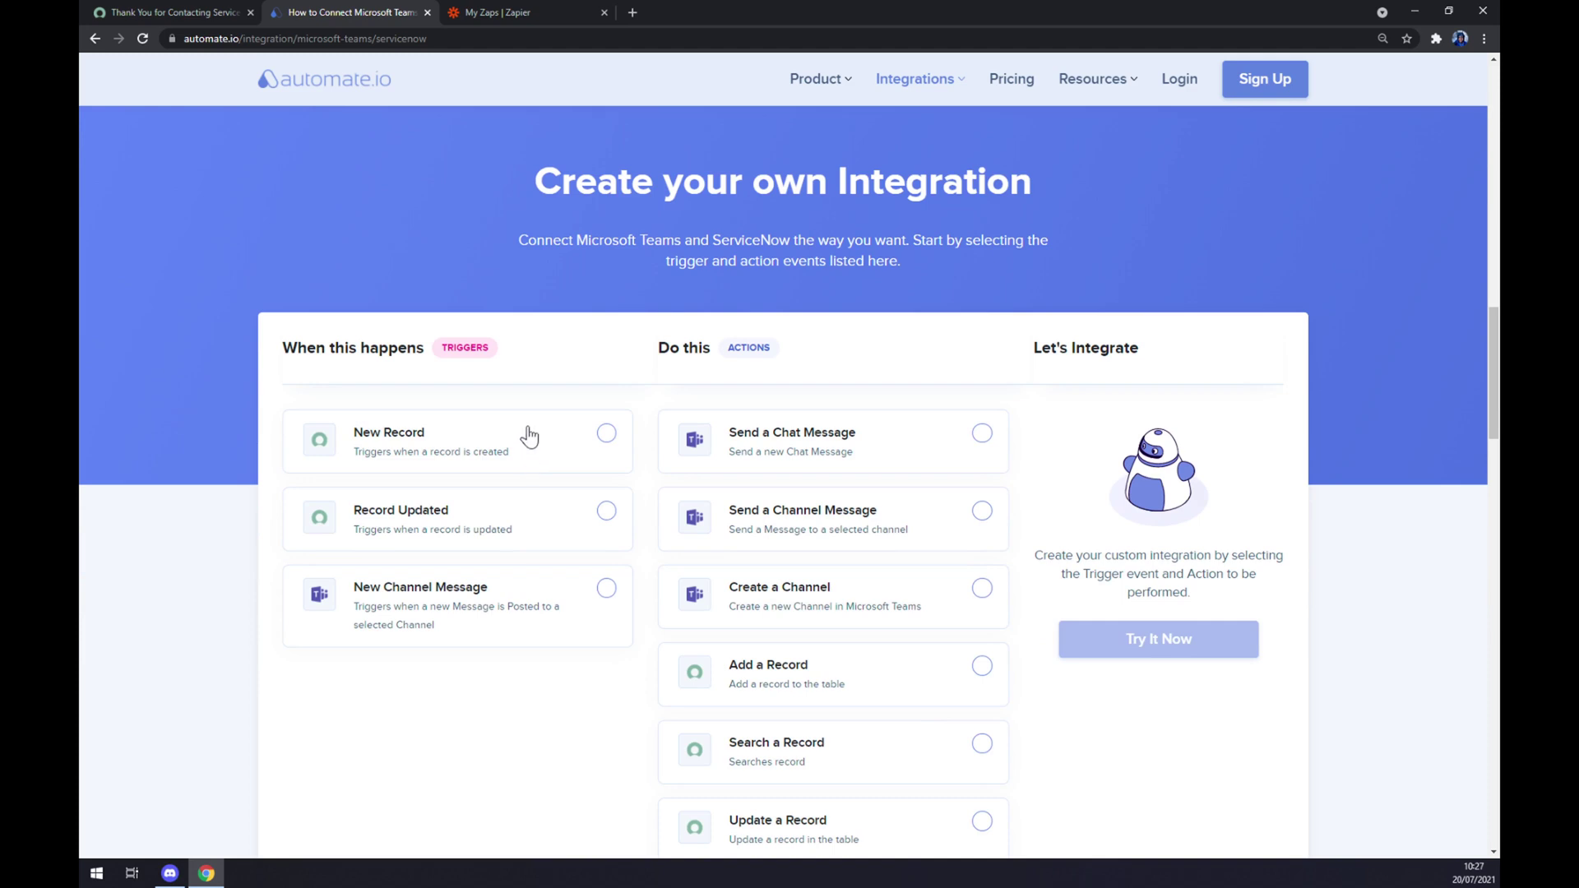
- Pair the New Record trigger with the Send a Chat Message action and choose Try It Now
drag(505, 360, 433, 345)
click(597, 435)
drag(728, 347, 770, 347)
click(896, 459)
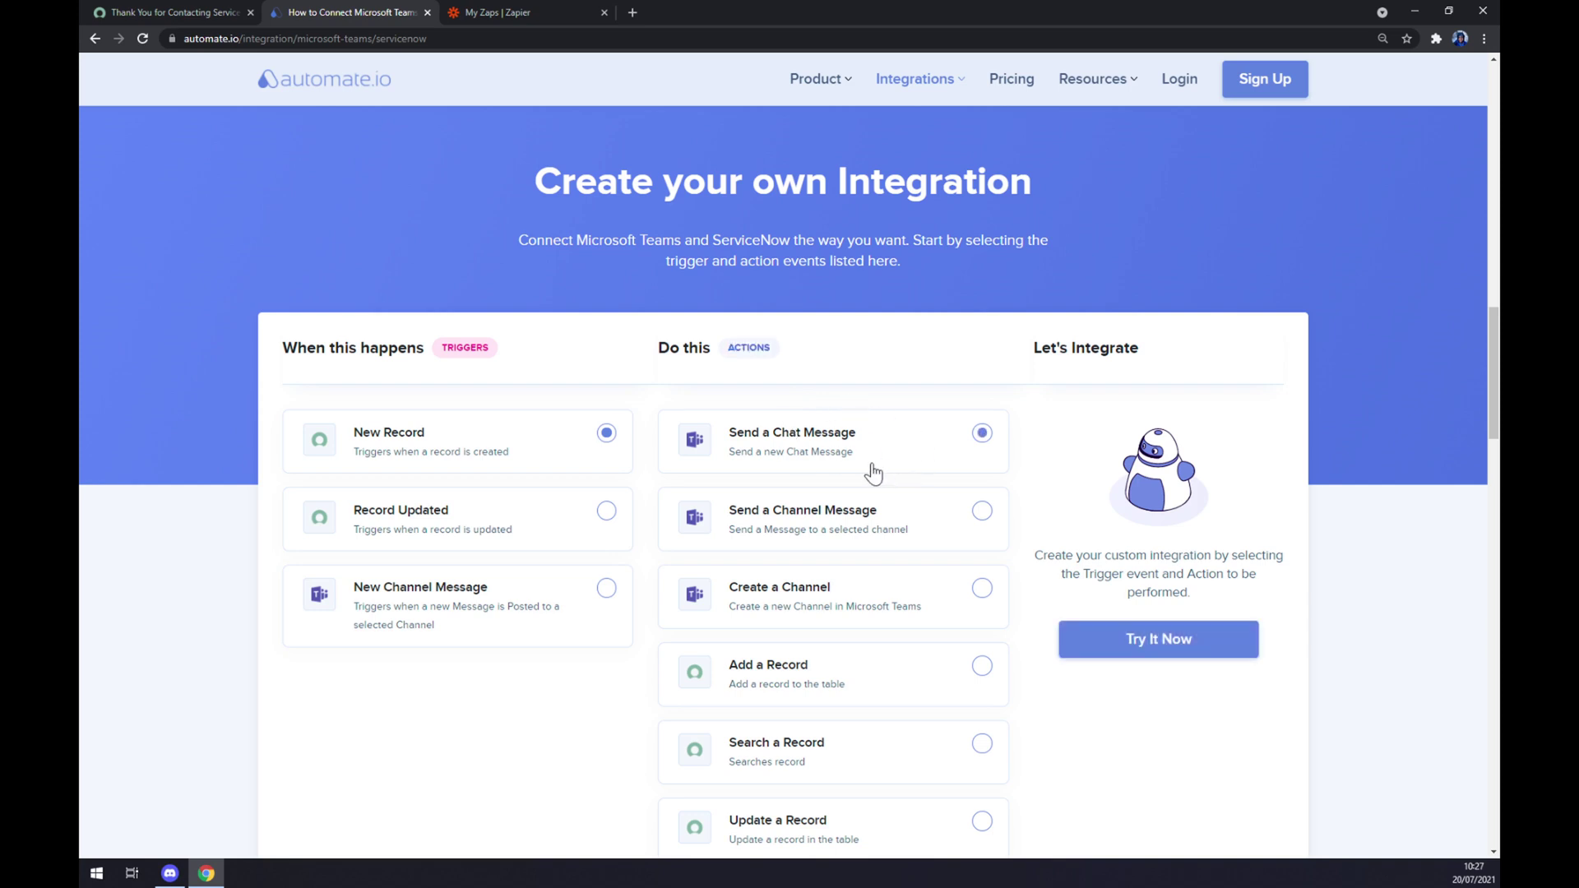
click(1175, 650)
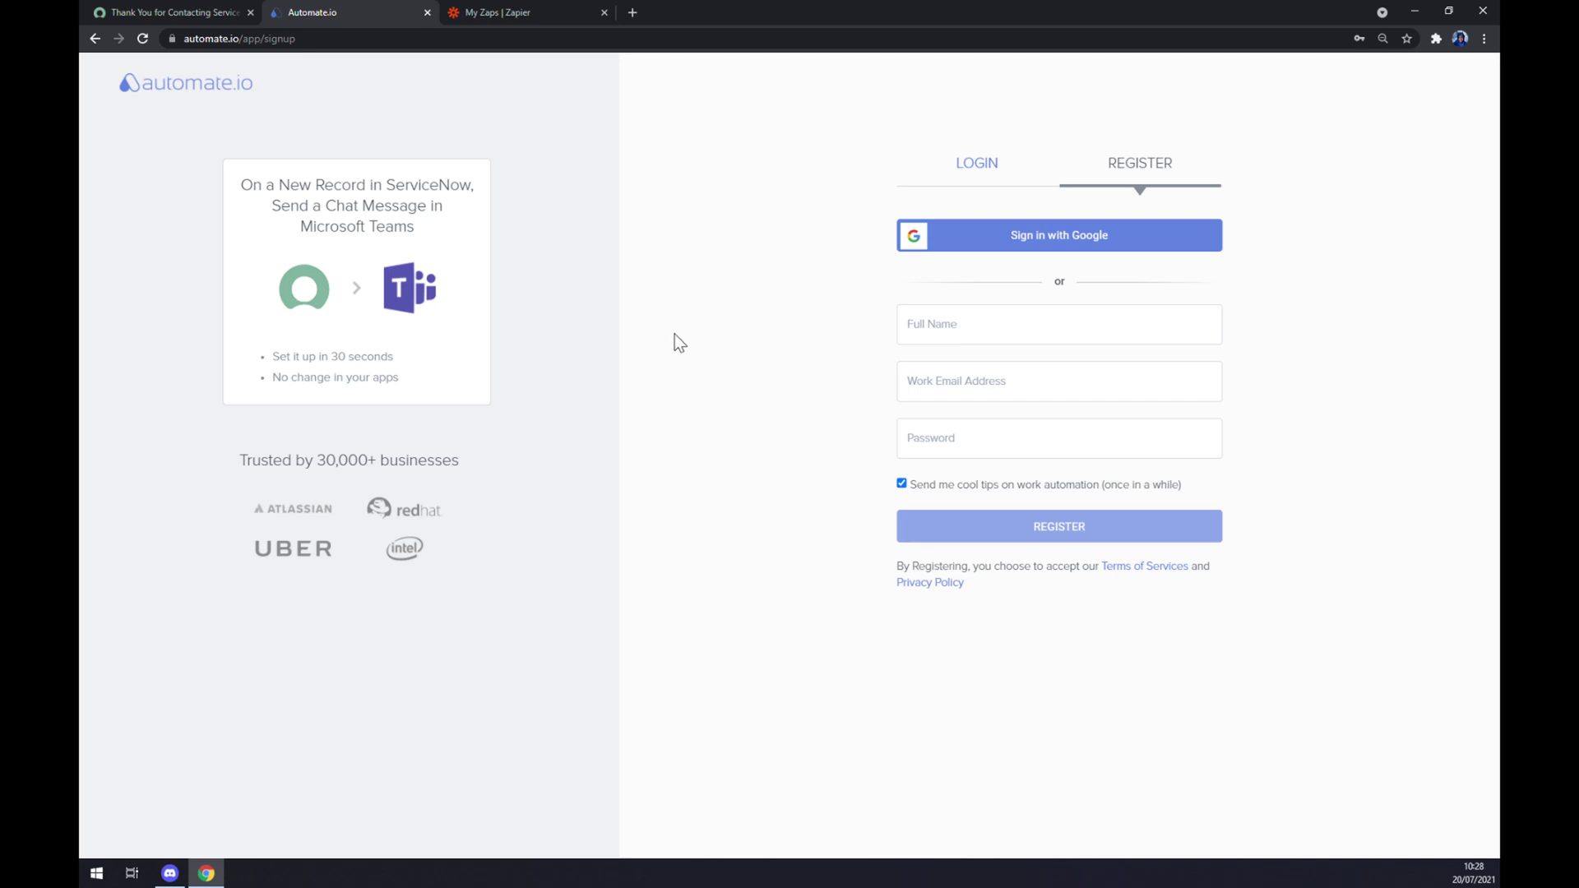
- Switch to the Zapier My Zaps browser tab
click(556, 14)
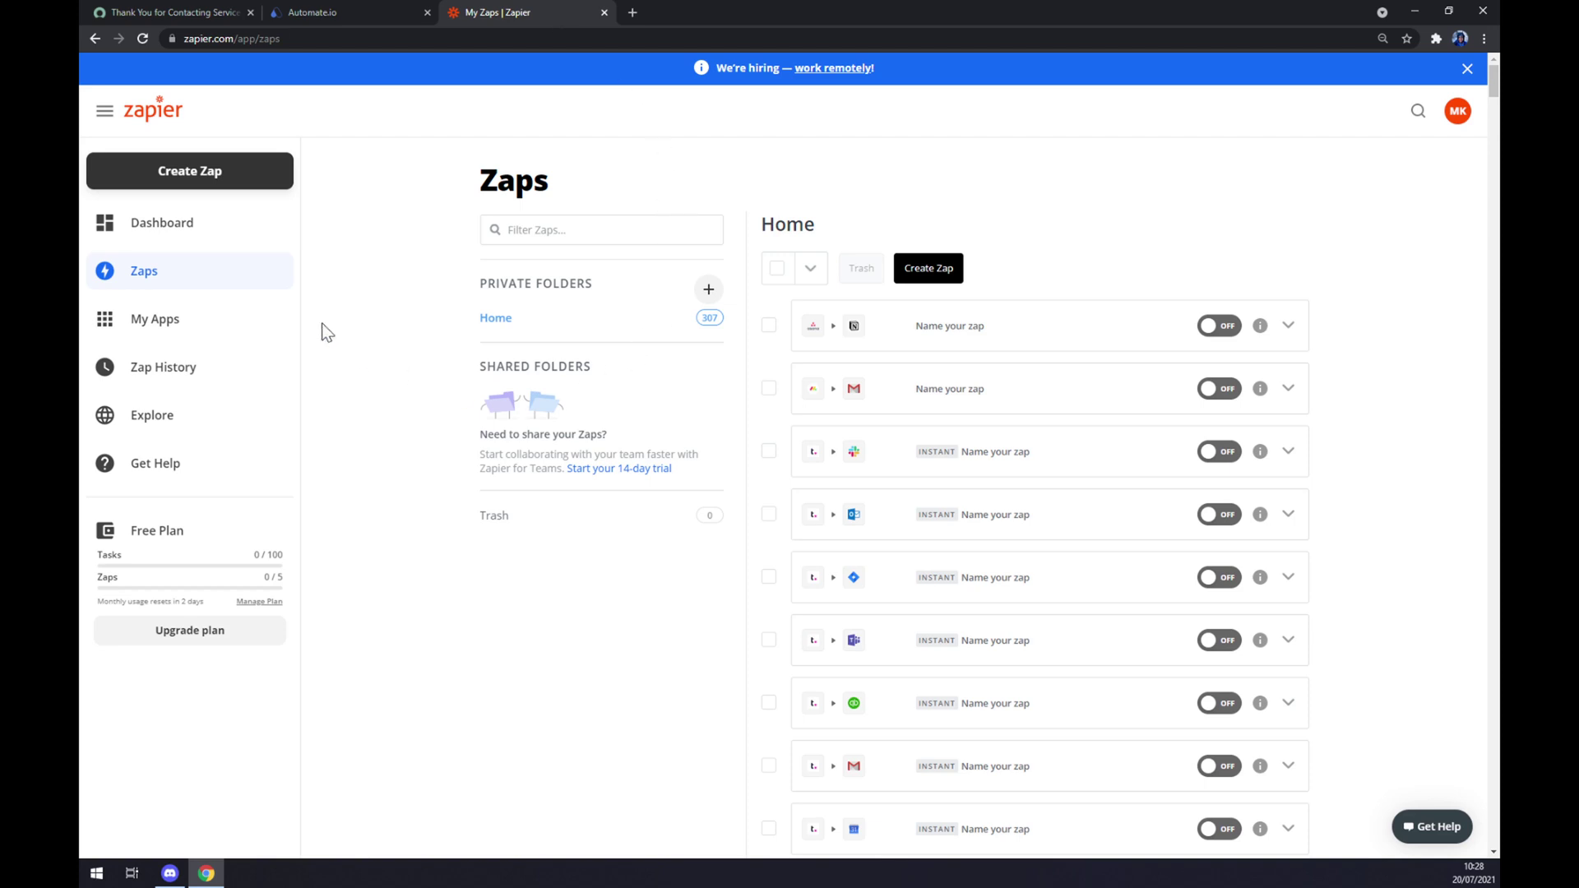
- Create a zap with ServiceNow as trigger app and New Record as trigger event
click(216, 175)
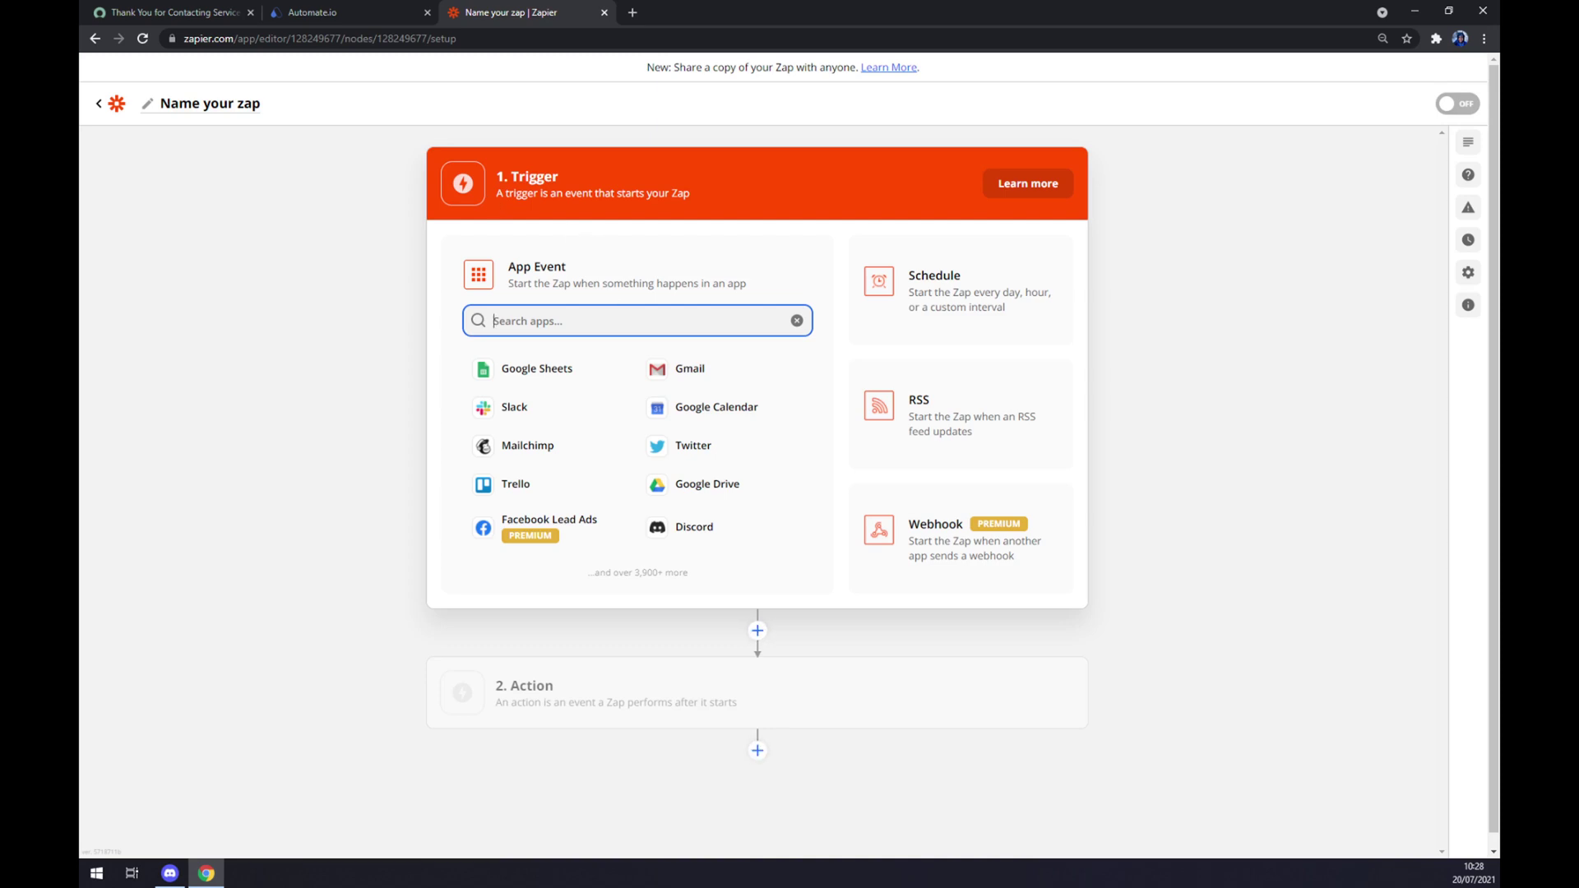
text(service)
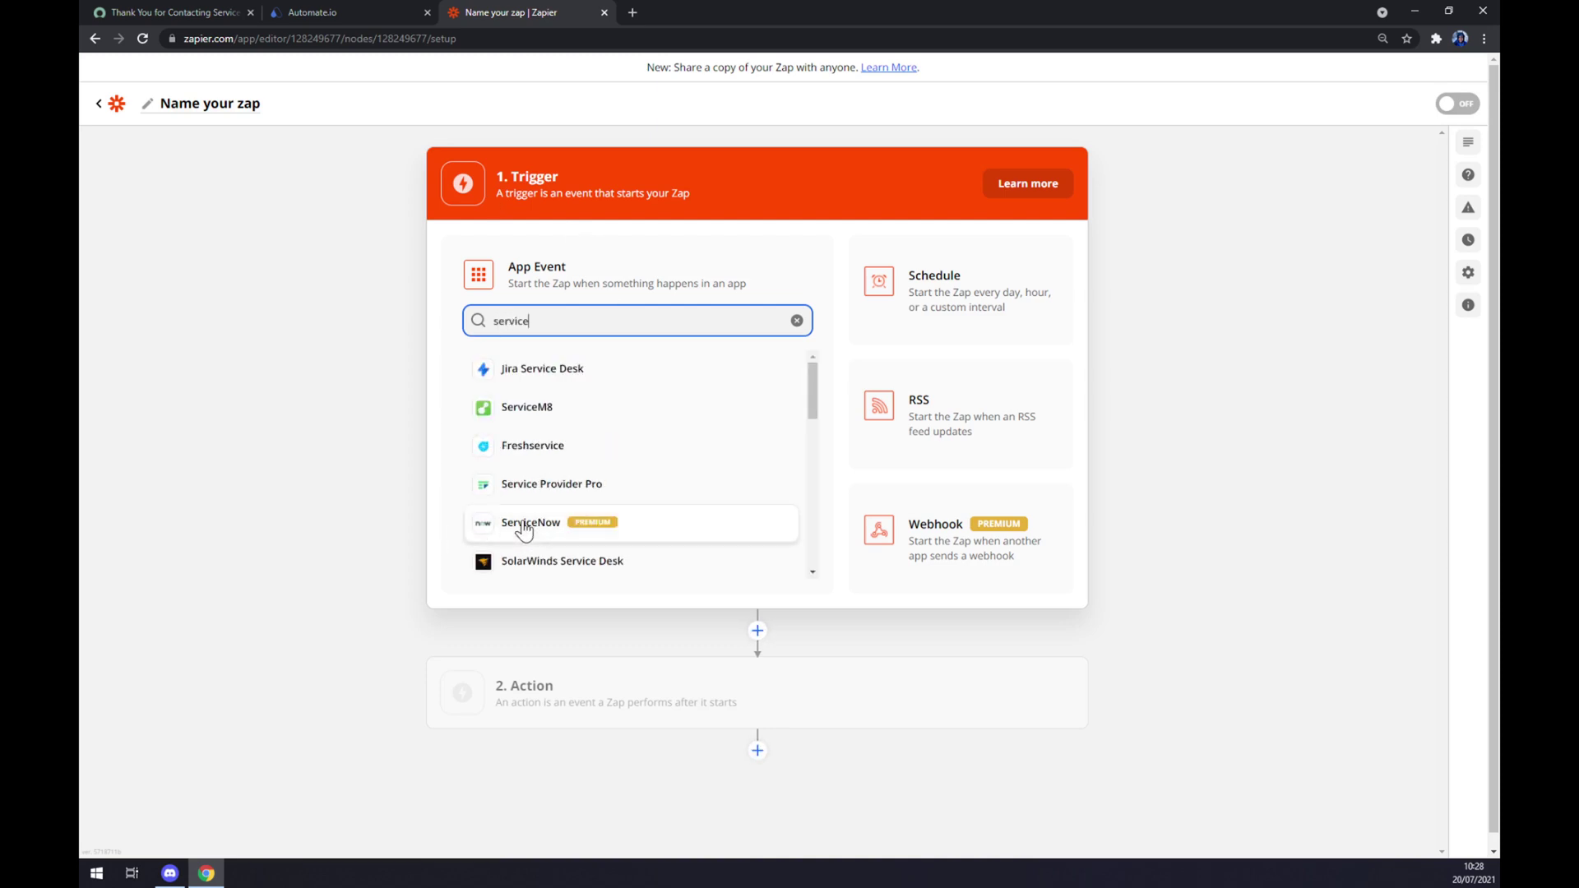
click(521, 523)
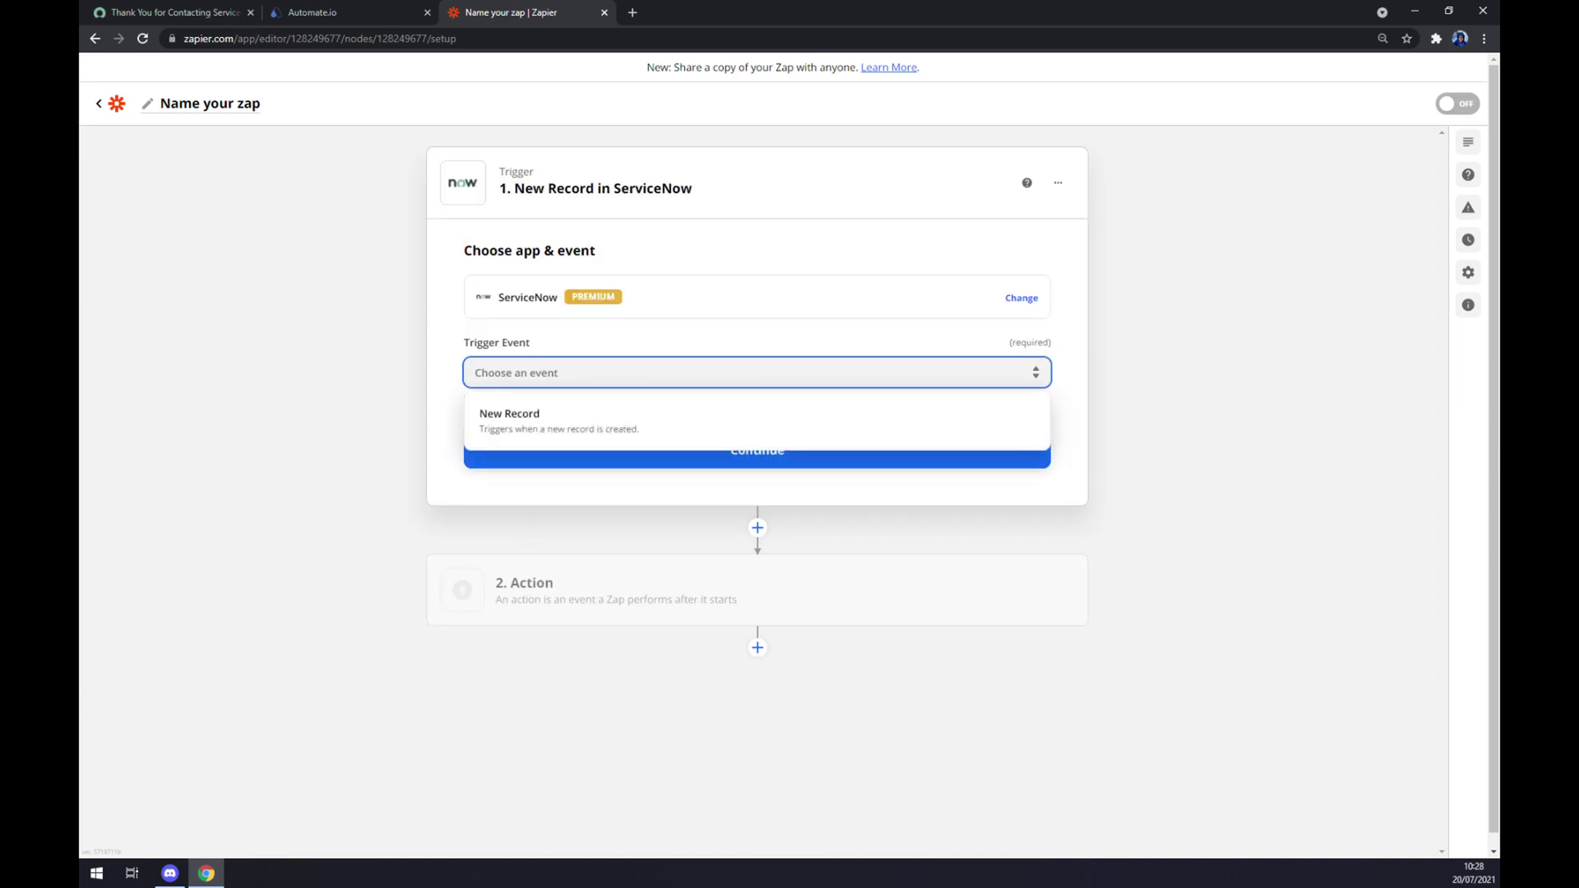
click(547, 437)
click(547, 444)
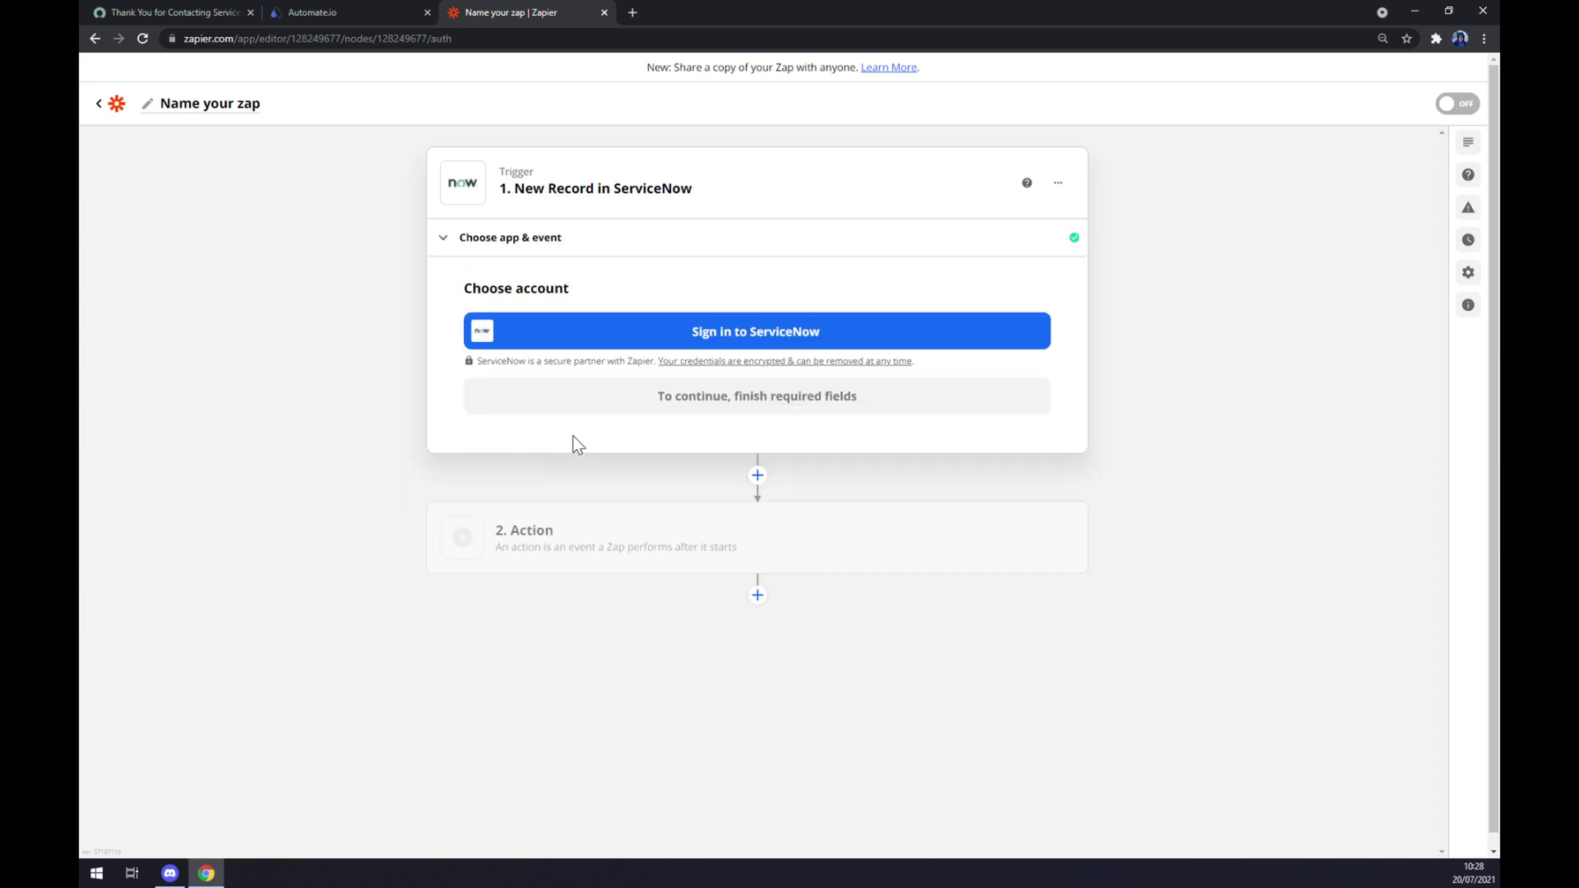
- Set the zap's action to Microsoft Teams with Create Channel as the action event
click(591, 539)
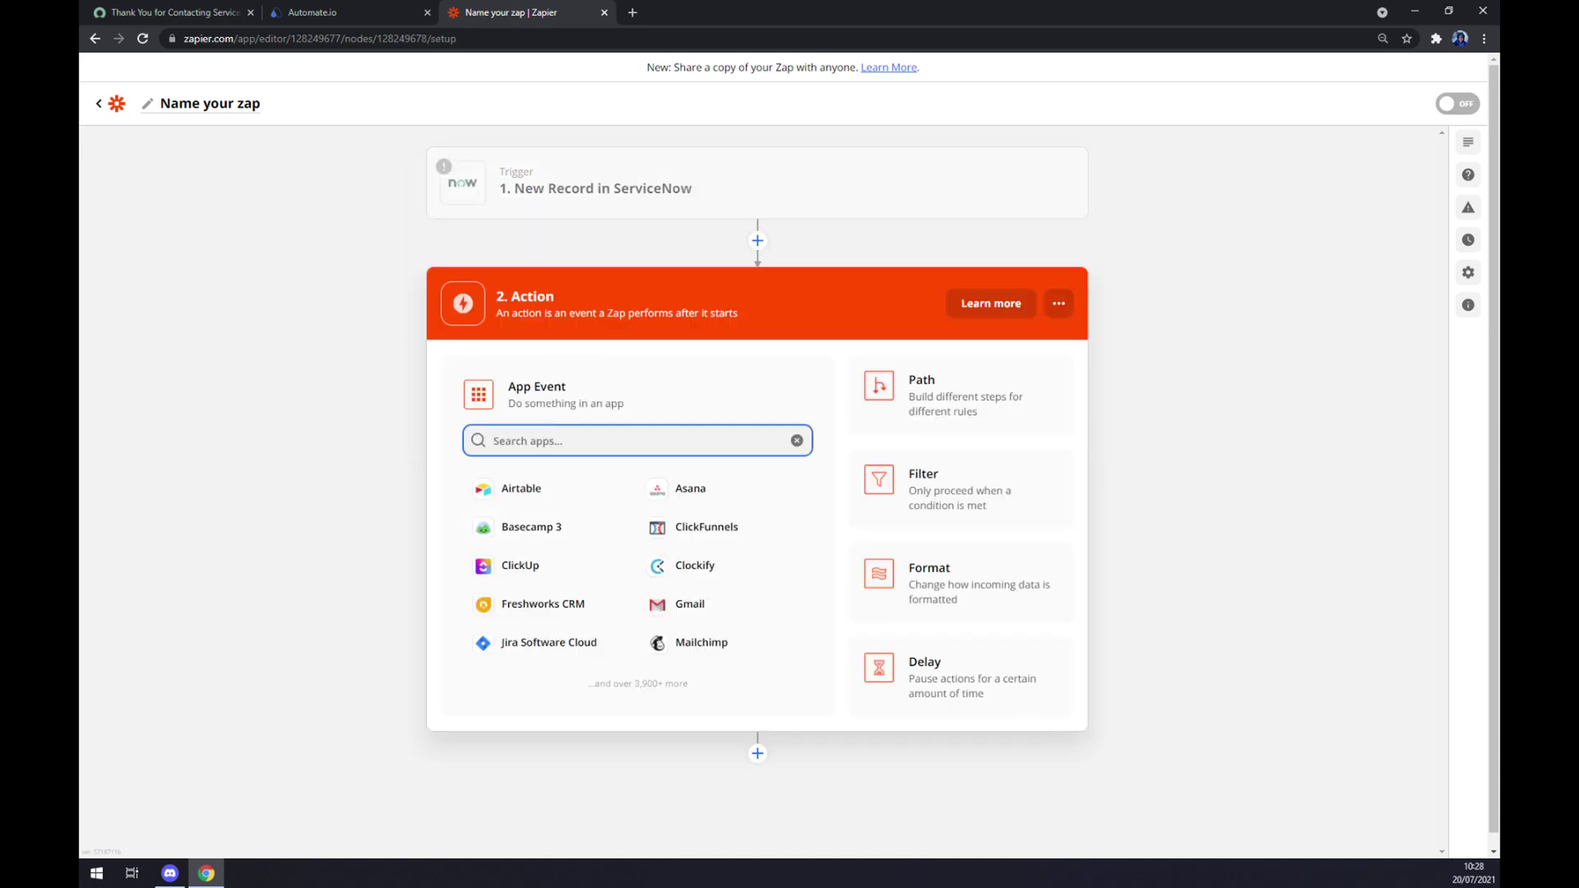
text(team)
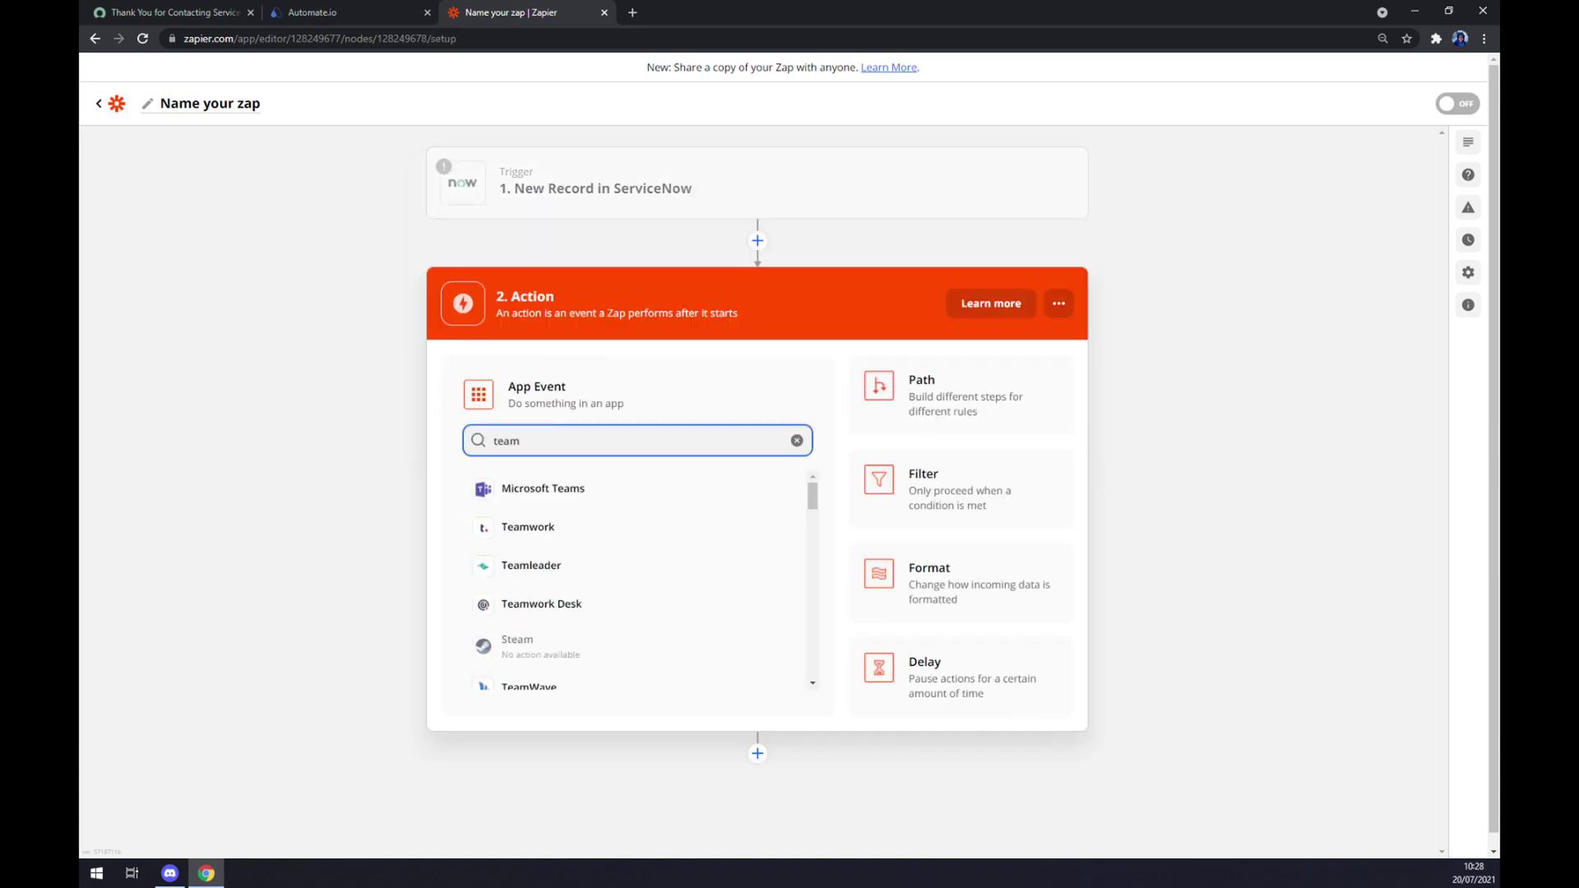
click(553, 490)
click(550, 492)
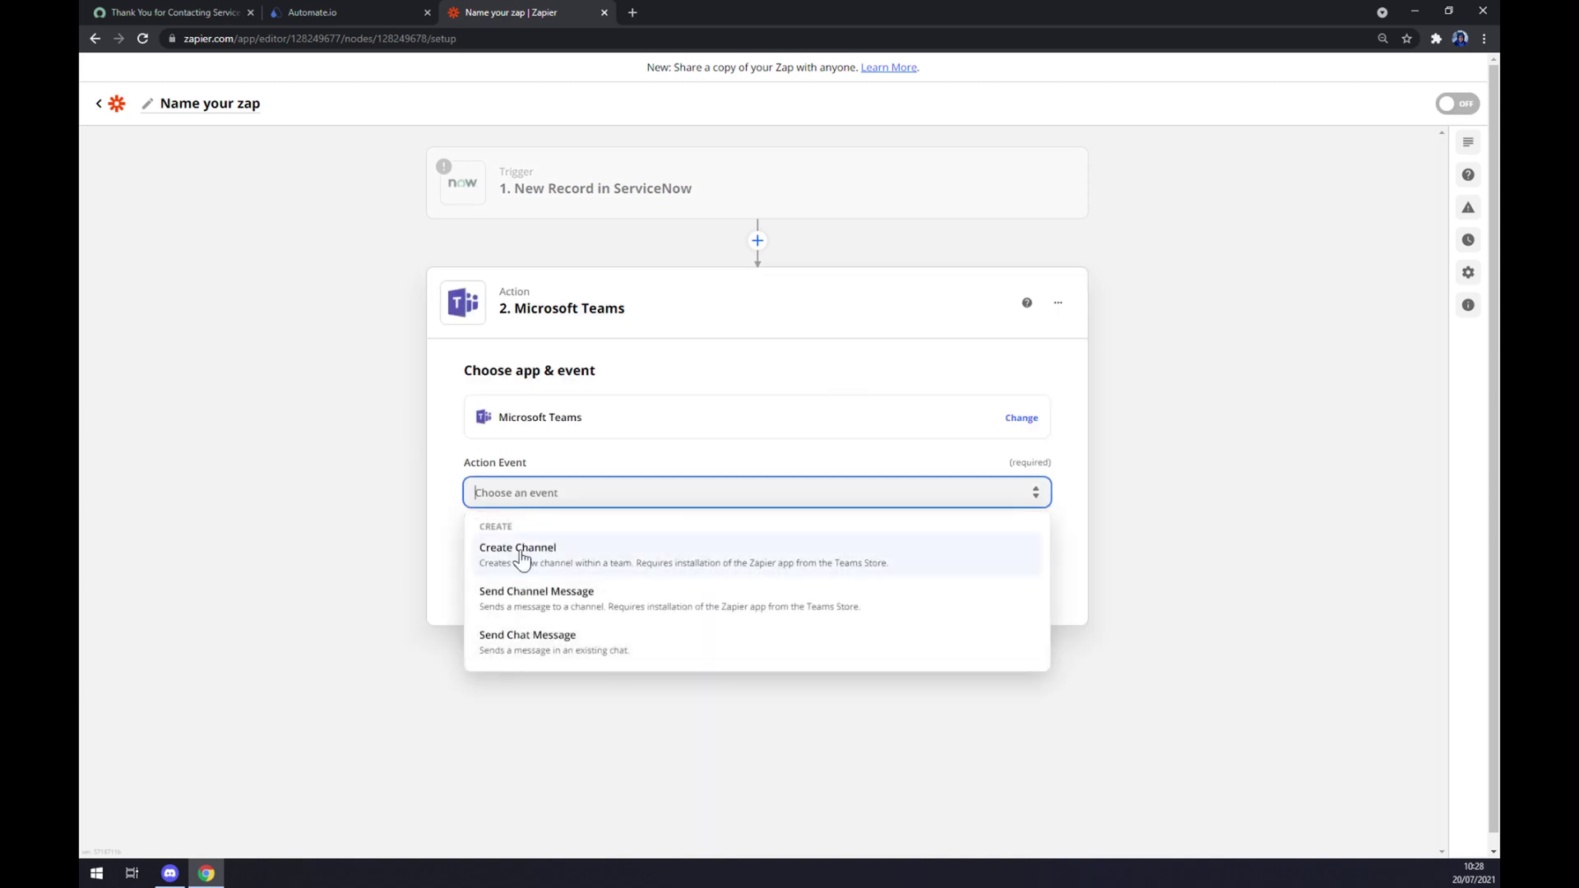
click(522, 559)
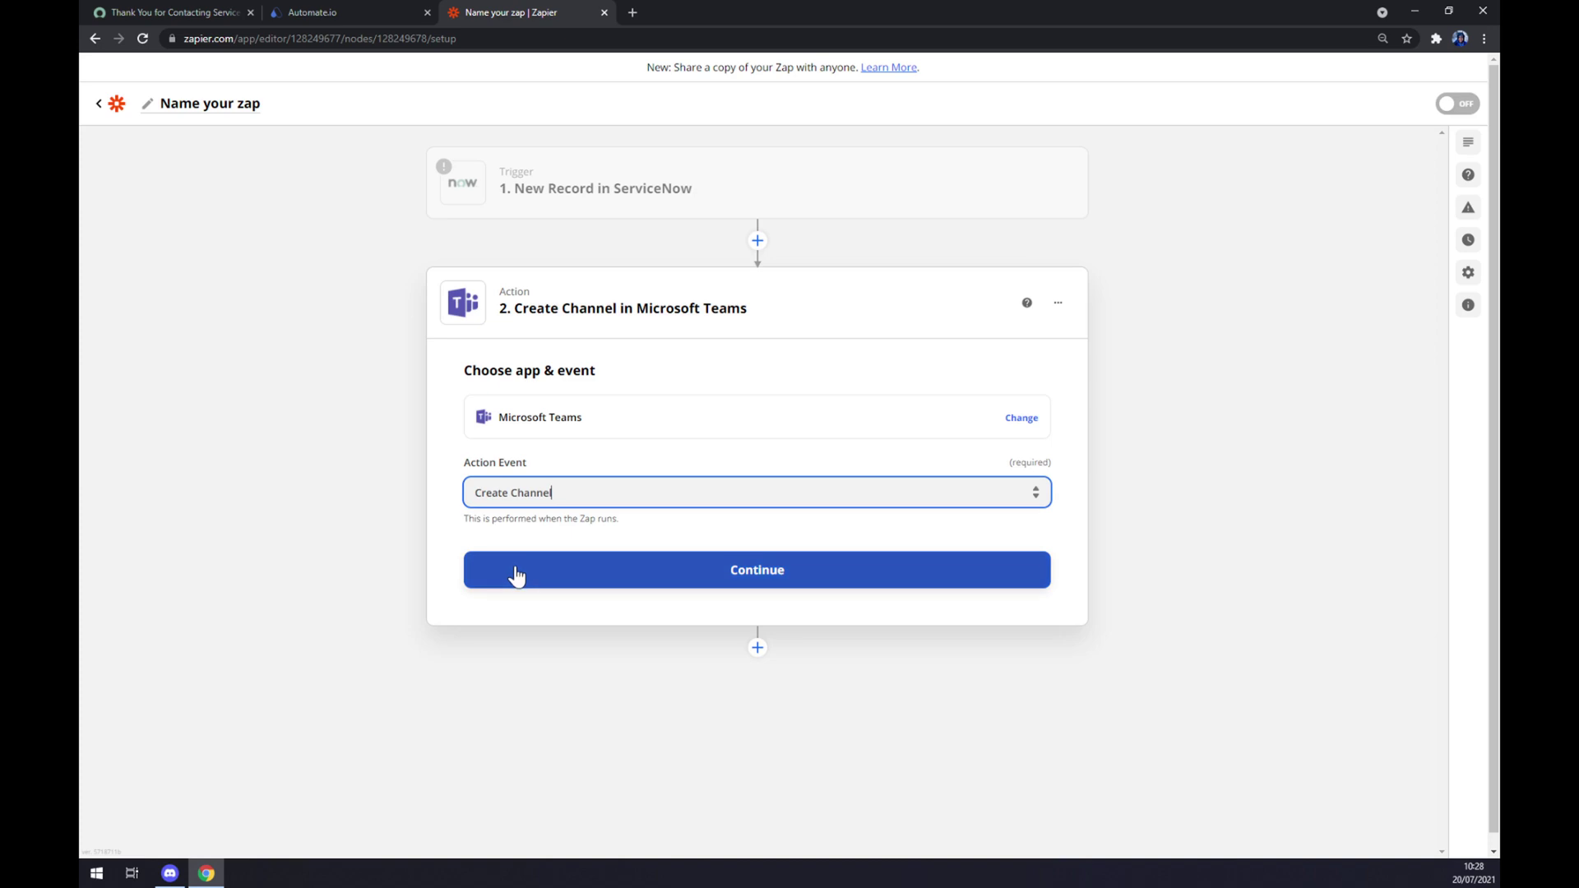
click(516, 576)
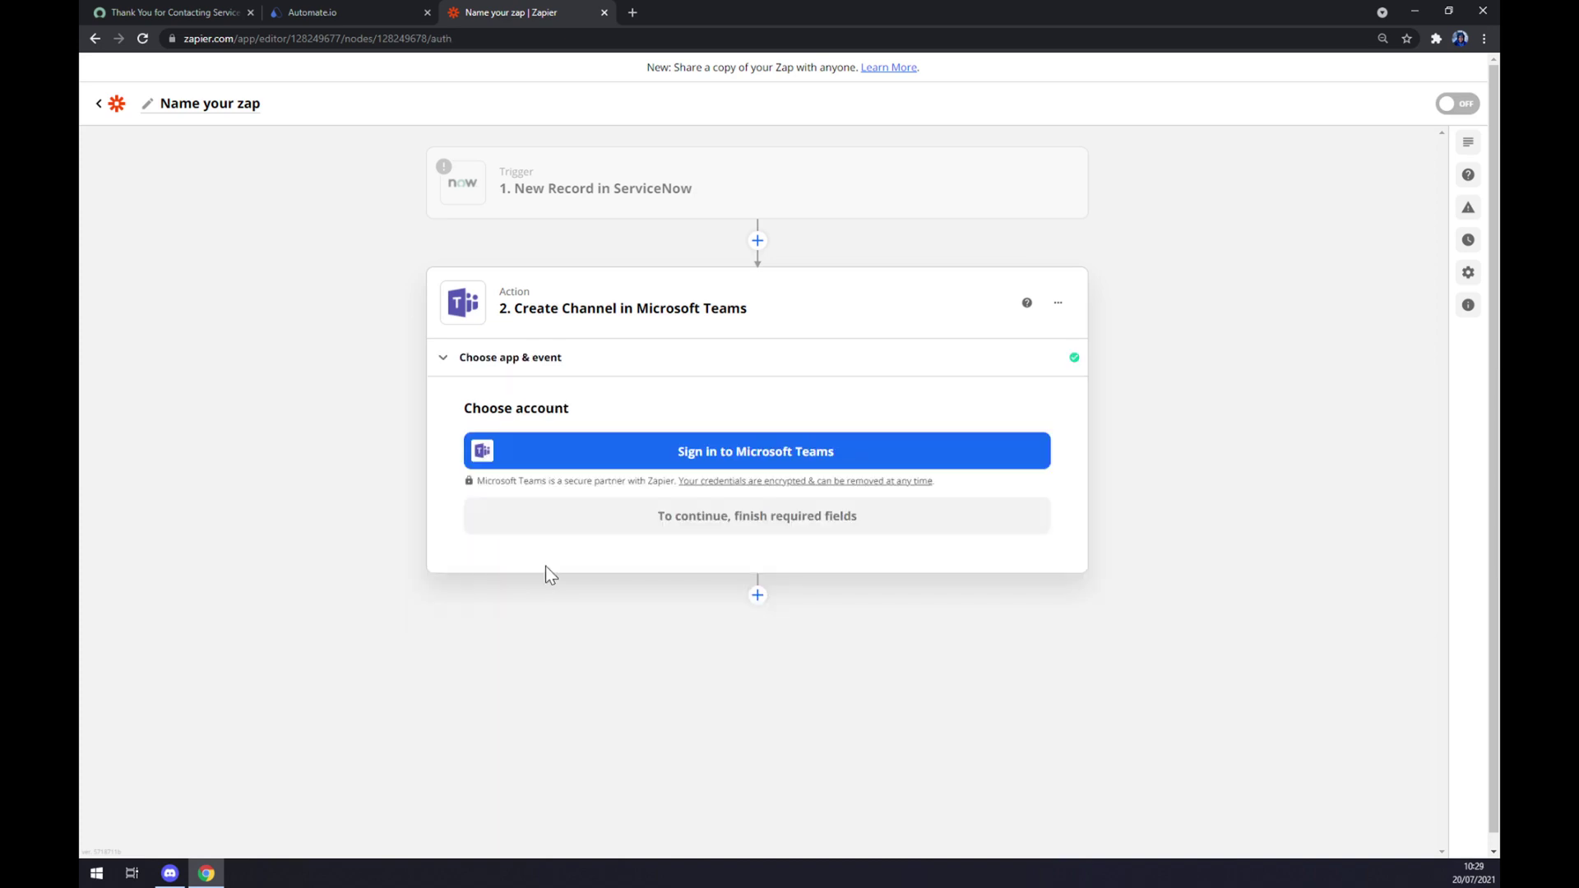